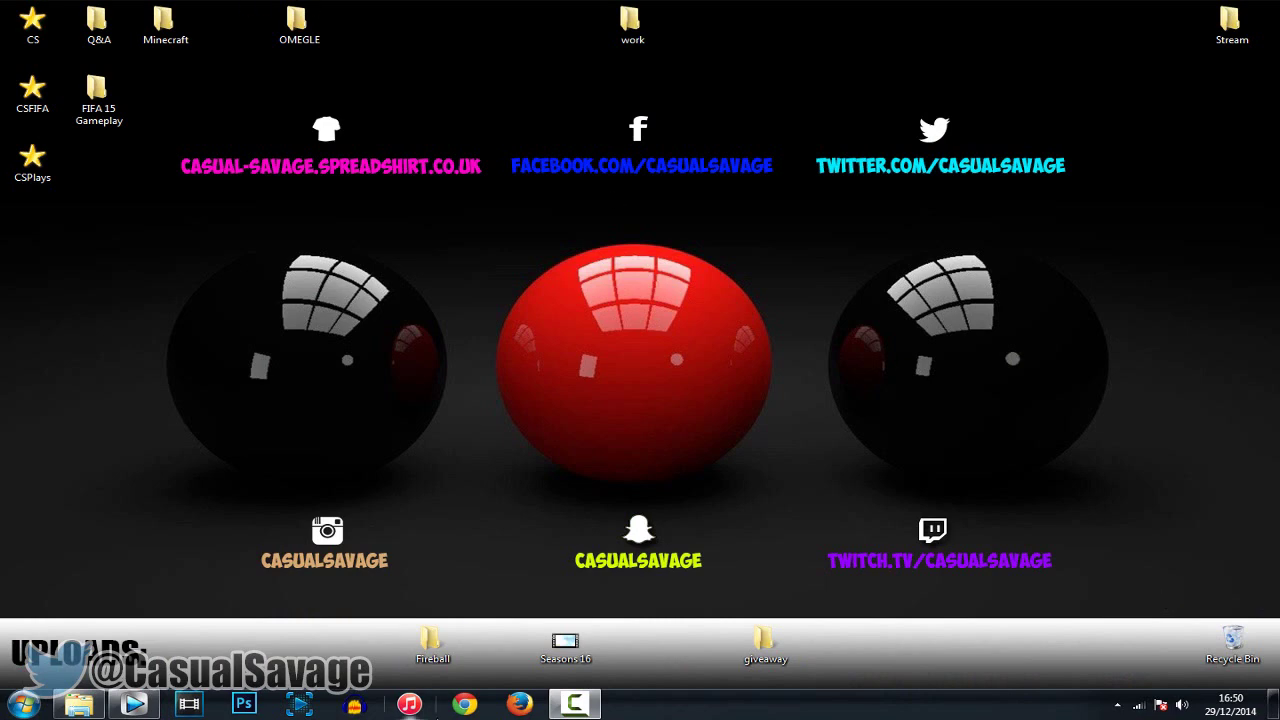
- Open the desktop Fireball folder, select the HD Fireball Effect video, and return to Vegas Pro
double_click(433, 645)
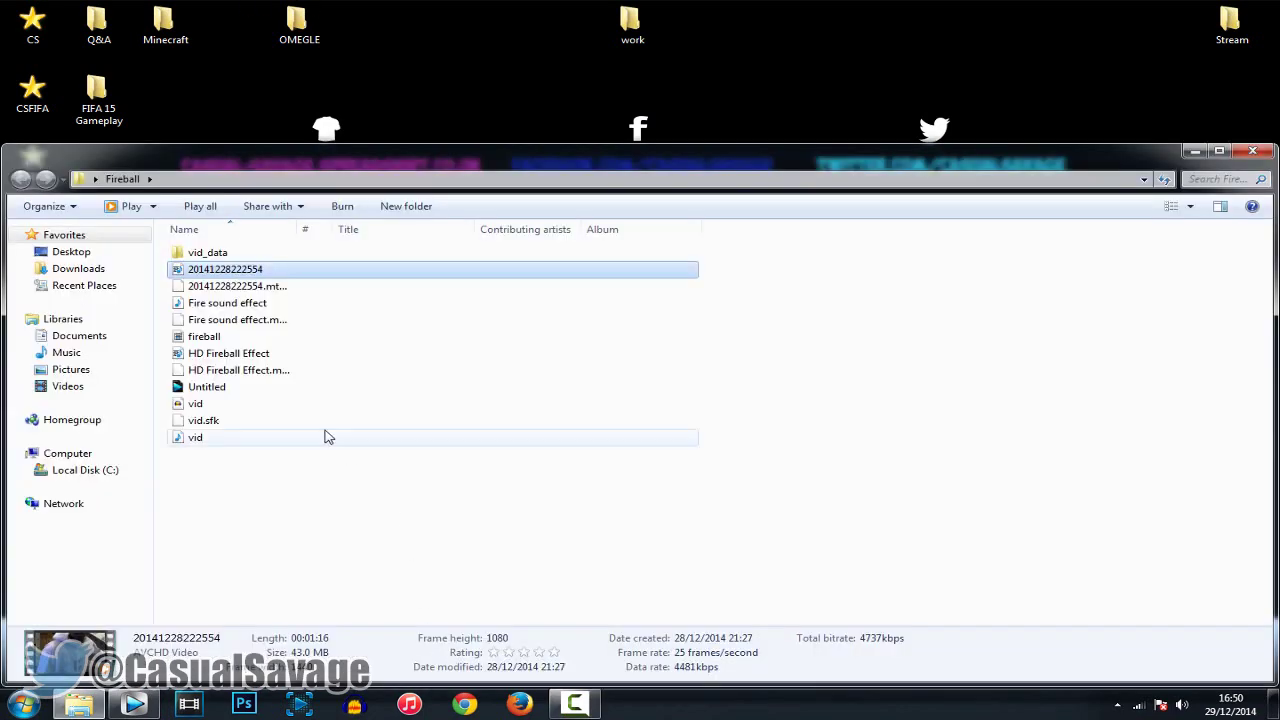
click(272, 336)
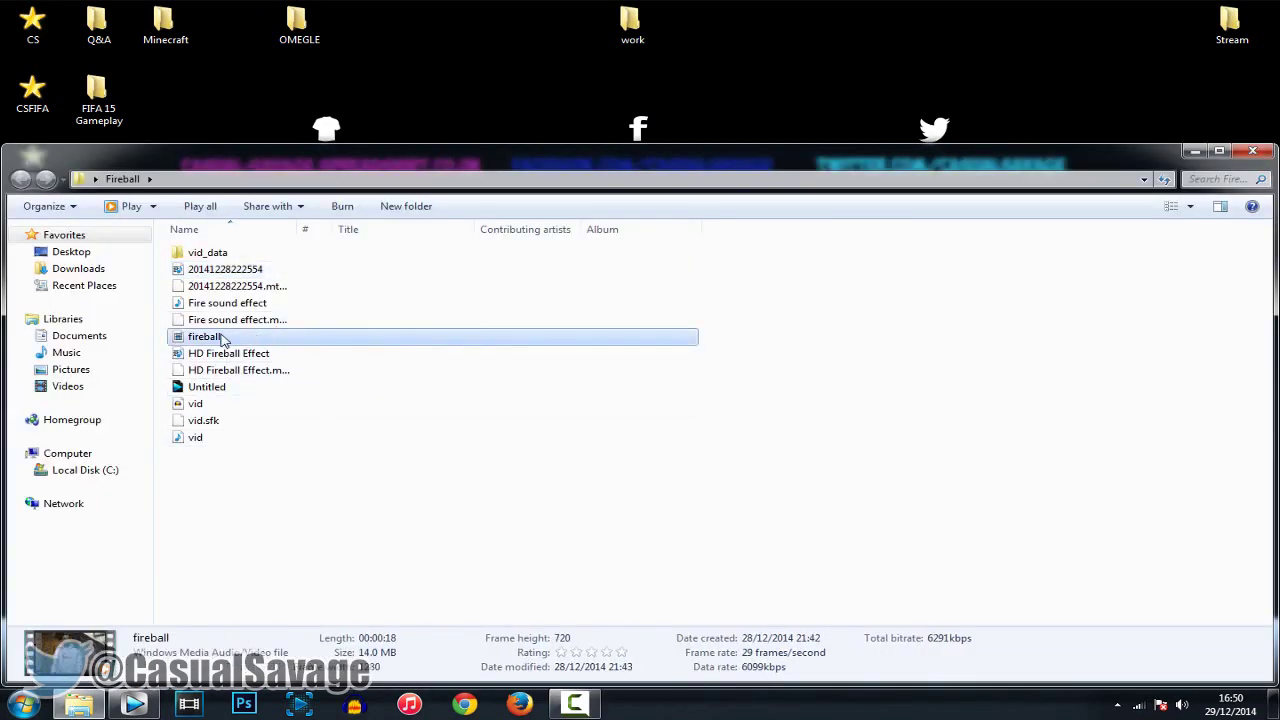
click(272, 353)
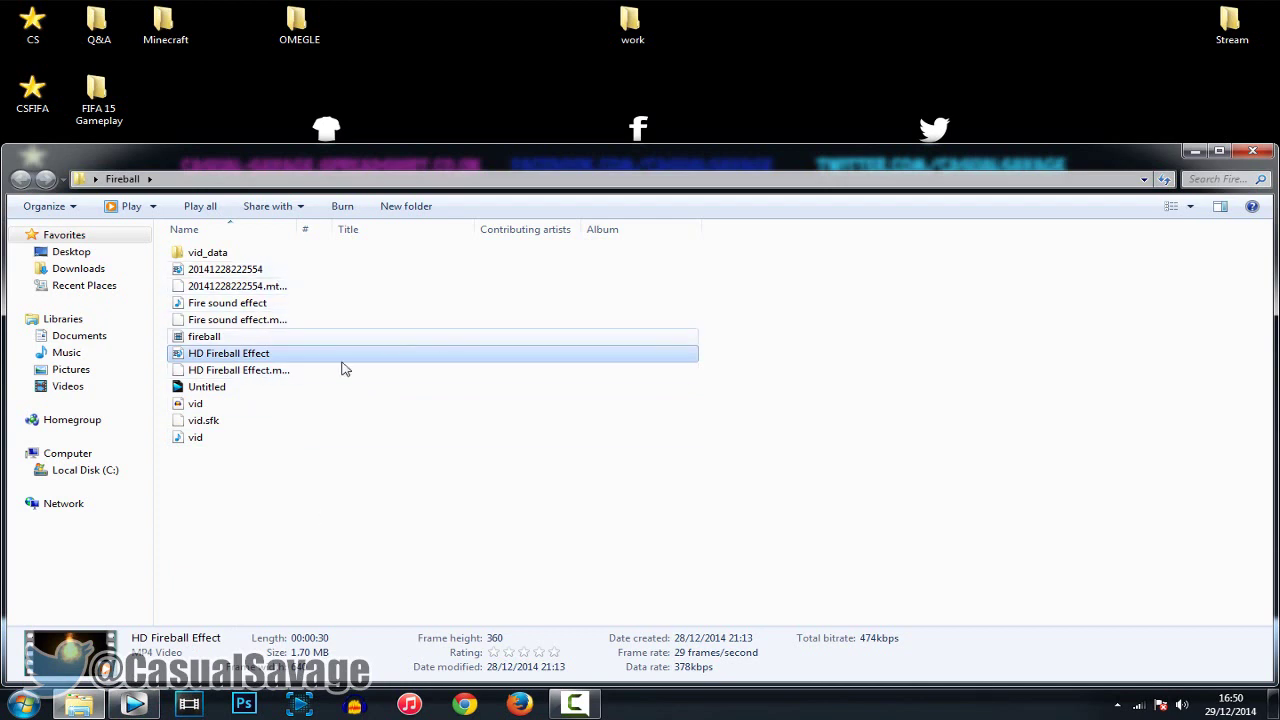
key(alt+Tab)
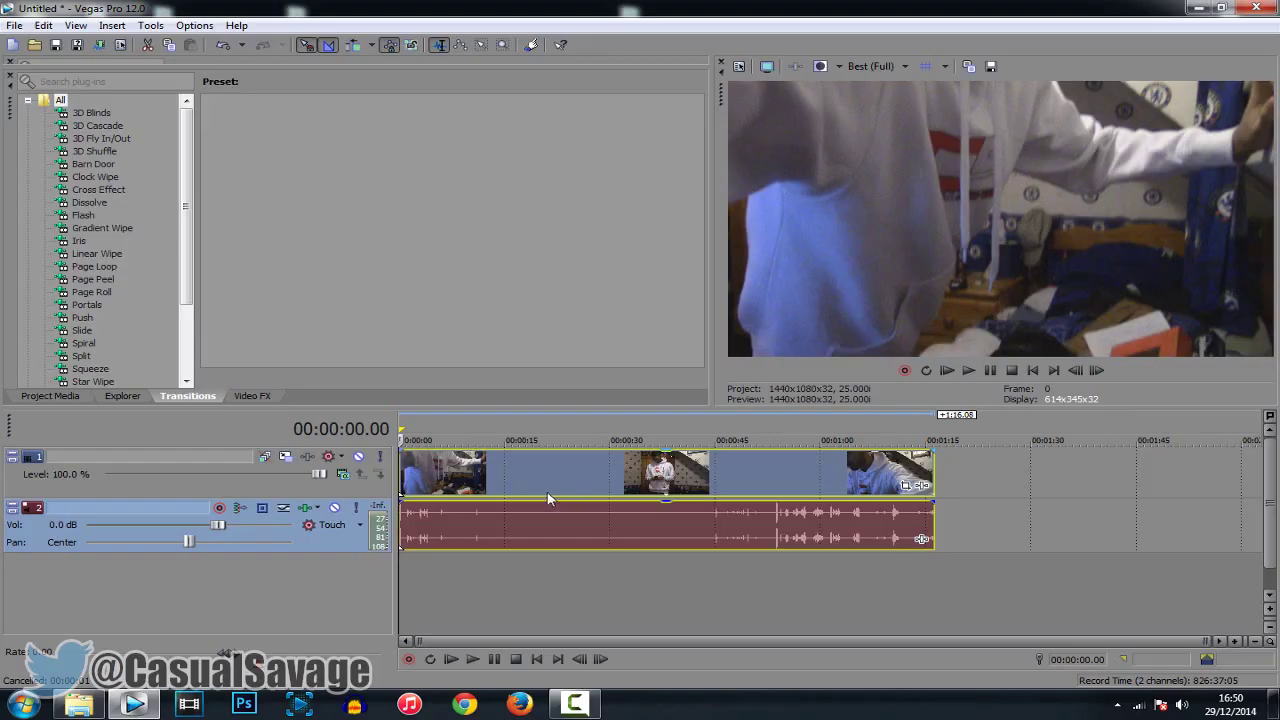
- Trim the webcam clip to about 15 seconds and delete its audio track
click(471, 483)
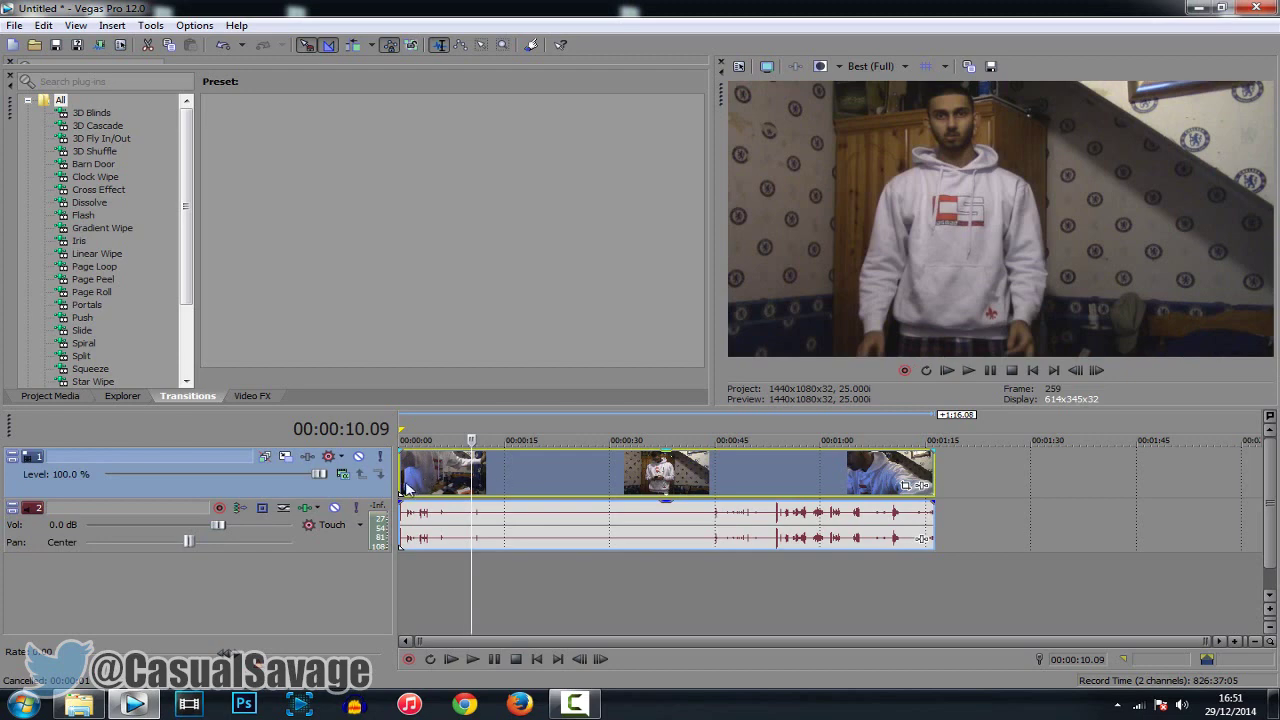
mouse_move(400, 485)
mouse_down()
mouse_move(776, 477)
mouse_move(404, 478)
mouse_up()
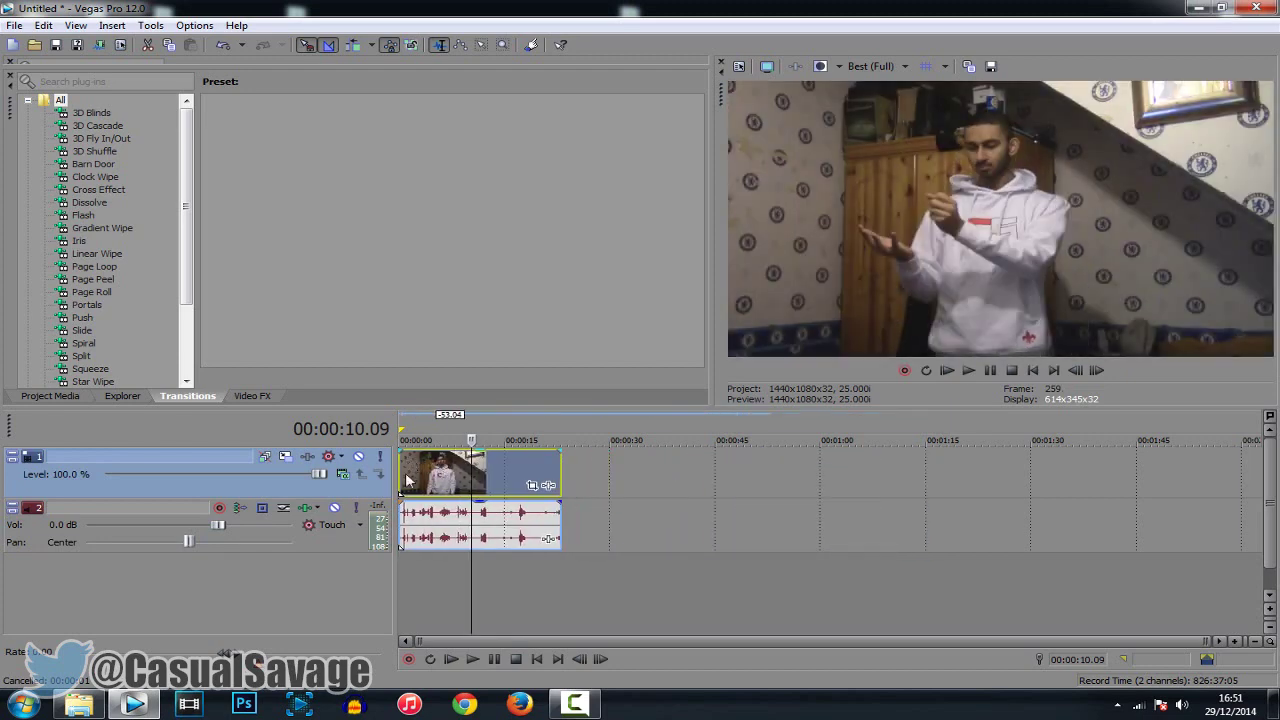
click(400, 514)
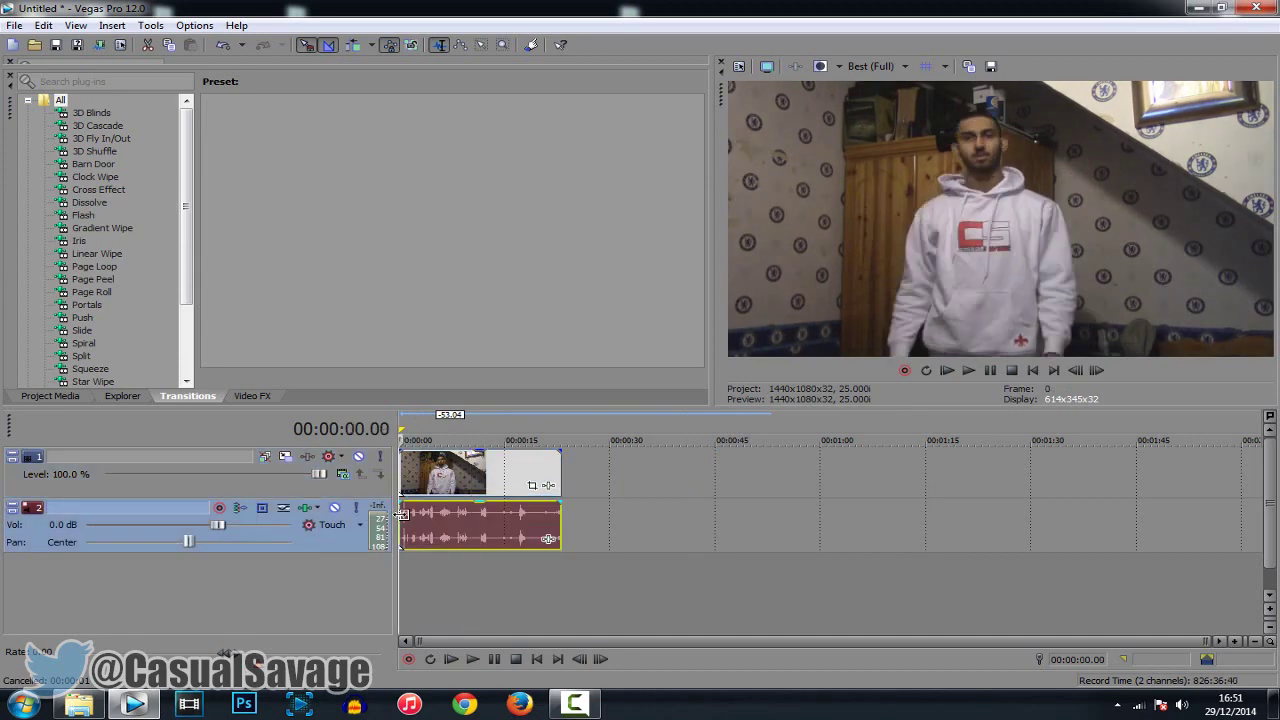
right_click(347, 538)
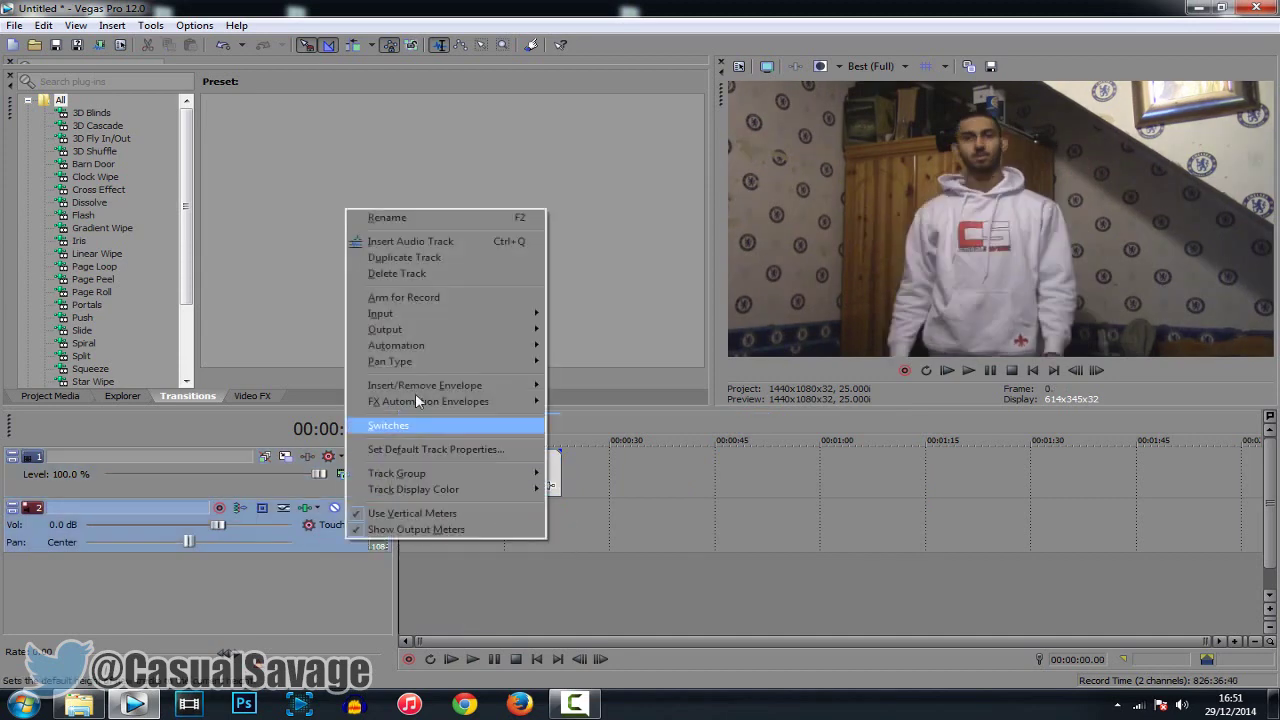
click(430, 279)
- Play back the trimmed webcam clip, then bring the Fireball folder window back up
click(419, 492)
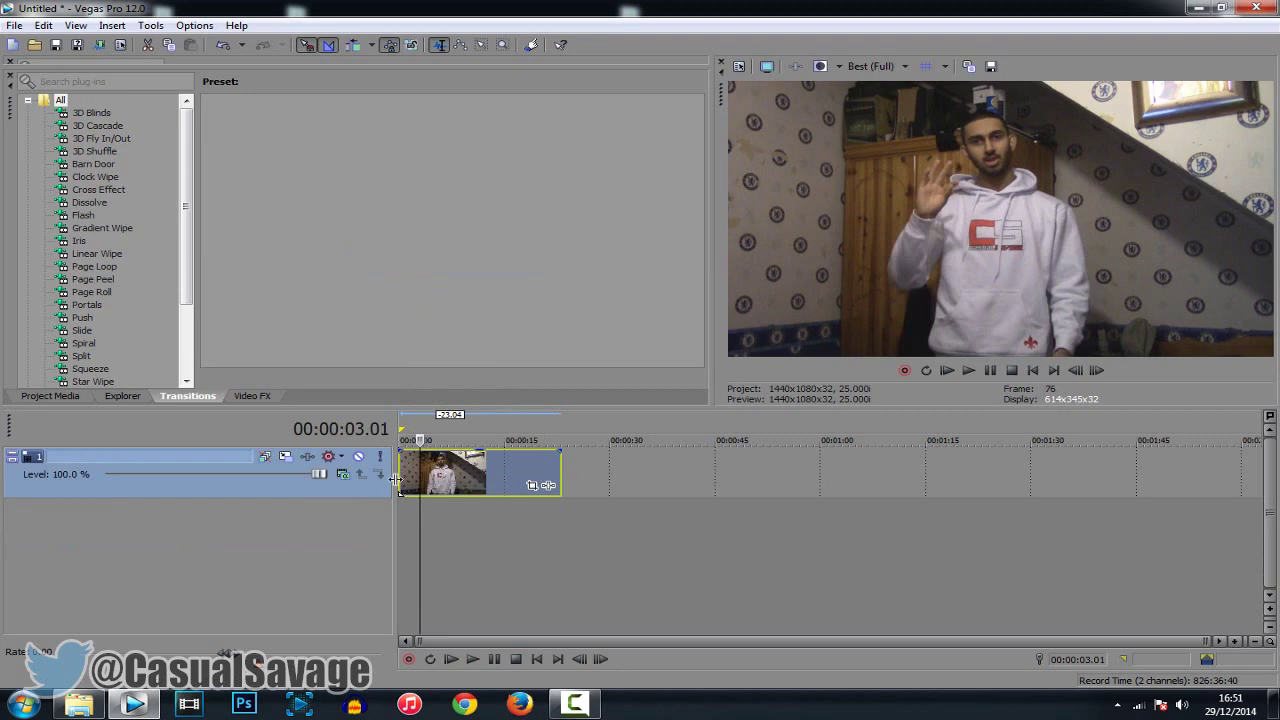
key(space)
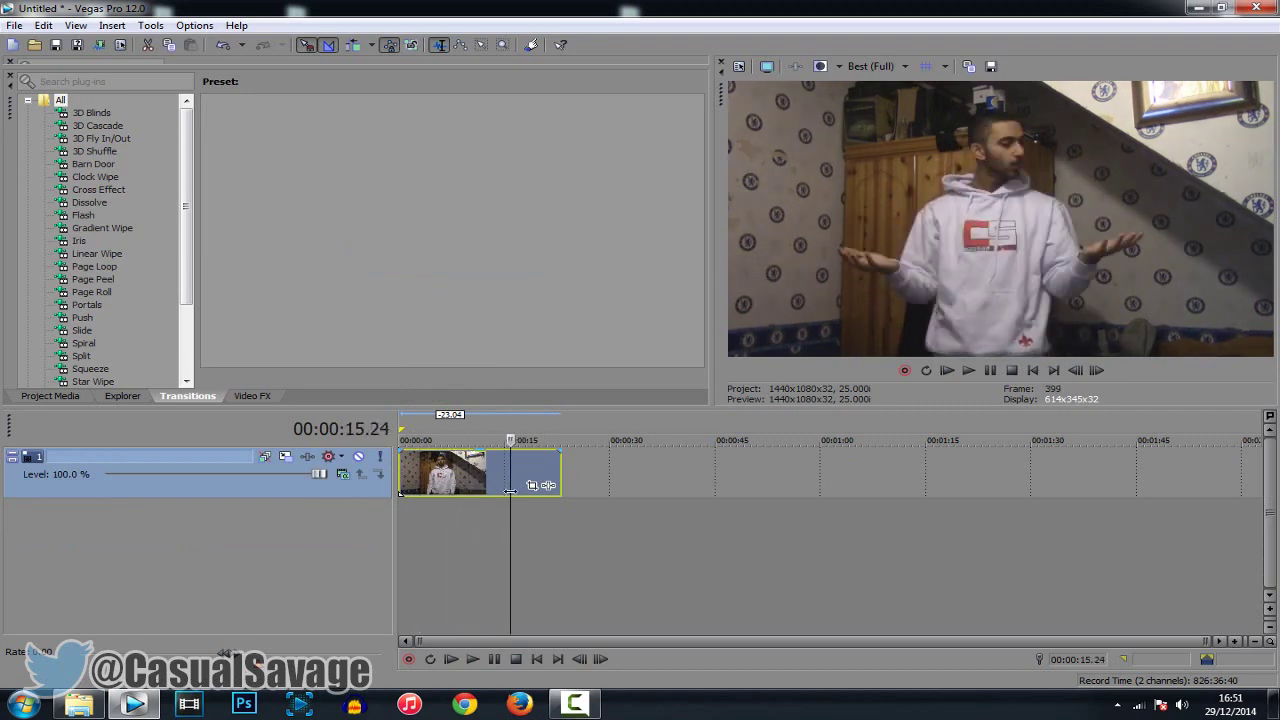
key(space)
click(79, 705)
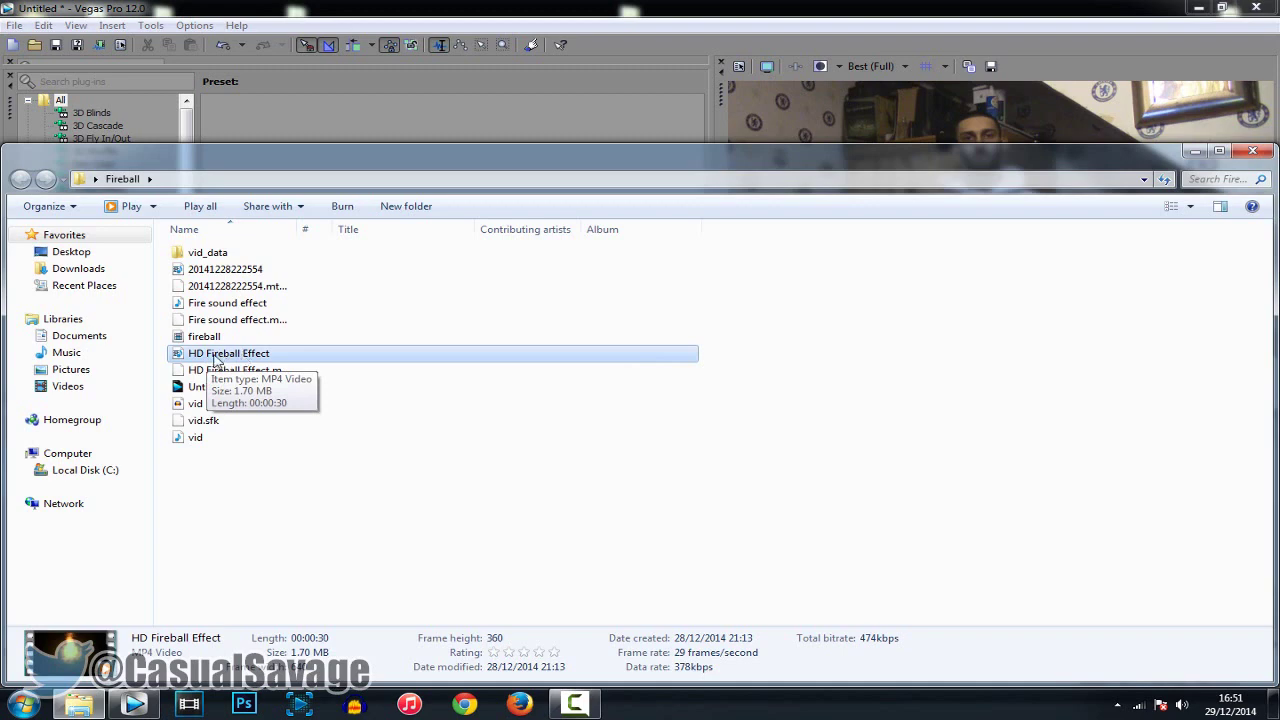
- Place the HD Fireball Effect clip on a track above the webcam clip and delete its audio track
drag(203, 358, 418, 497)
drag(399, 452, 402, 470)
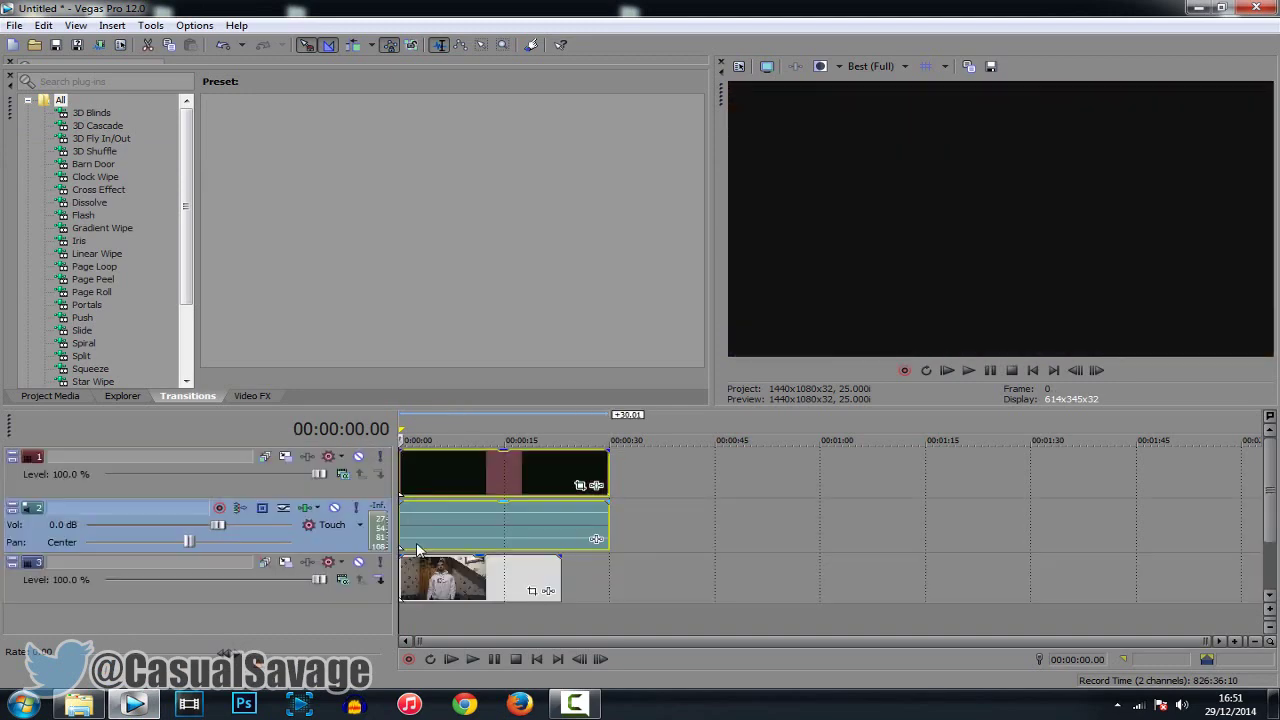
click(418, 548)
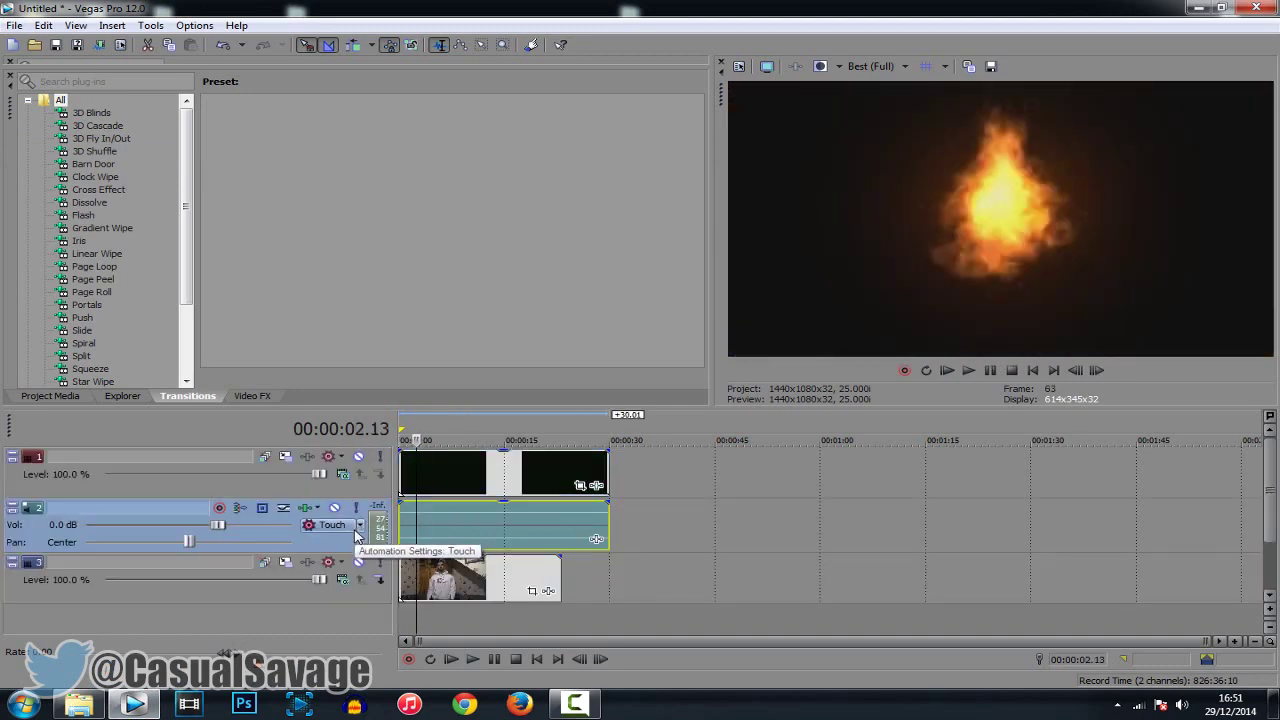
right_click(341, 547)
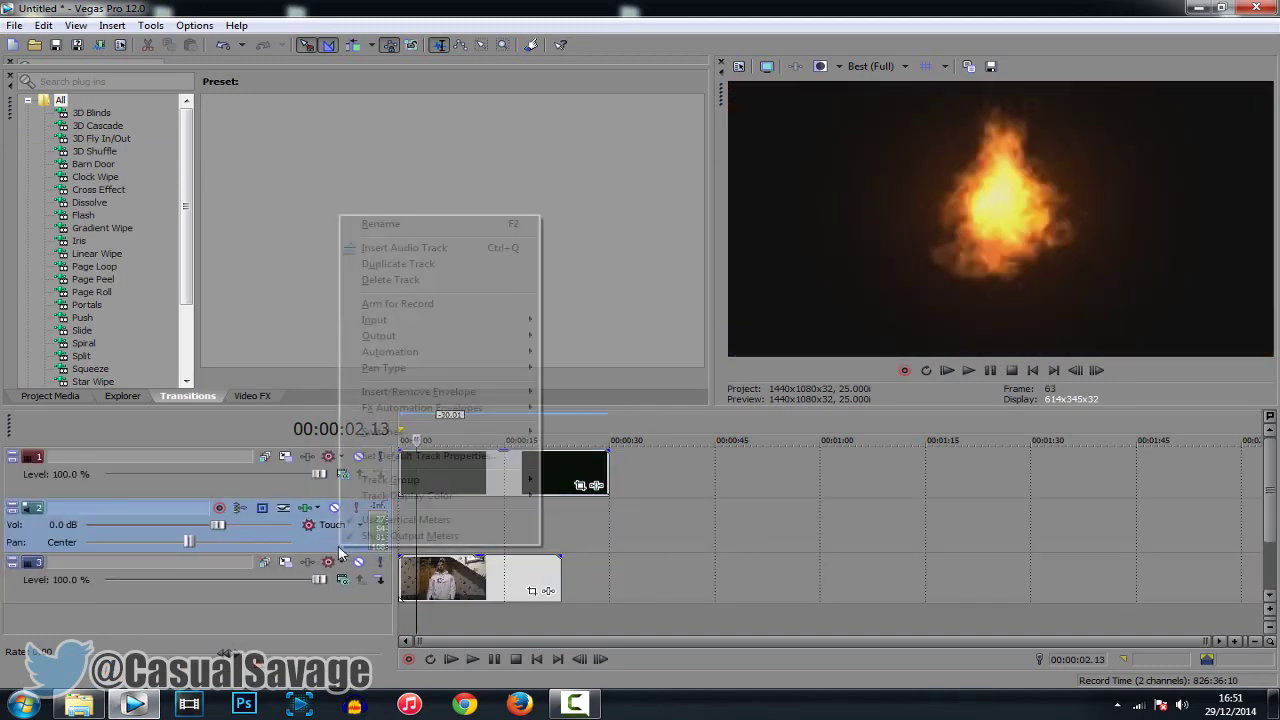
click(390, 281)
- Set the fireball track's compositing mode to Add
click(405, 487)
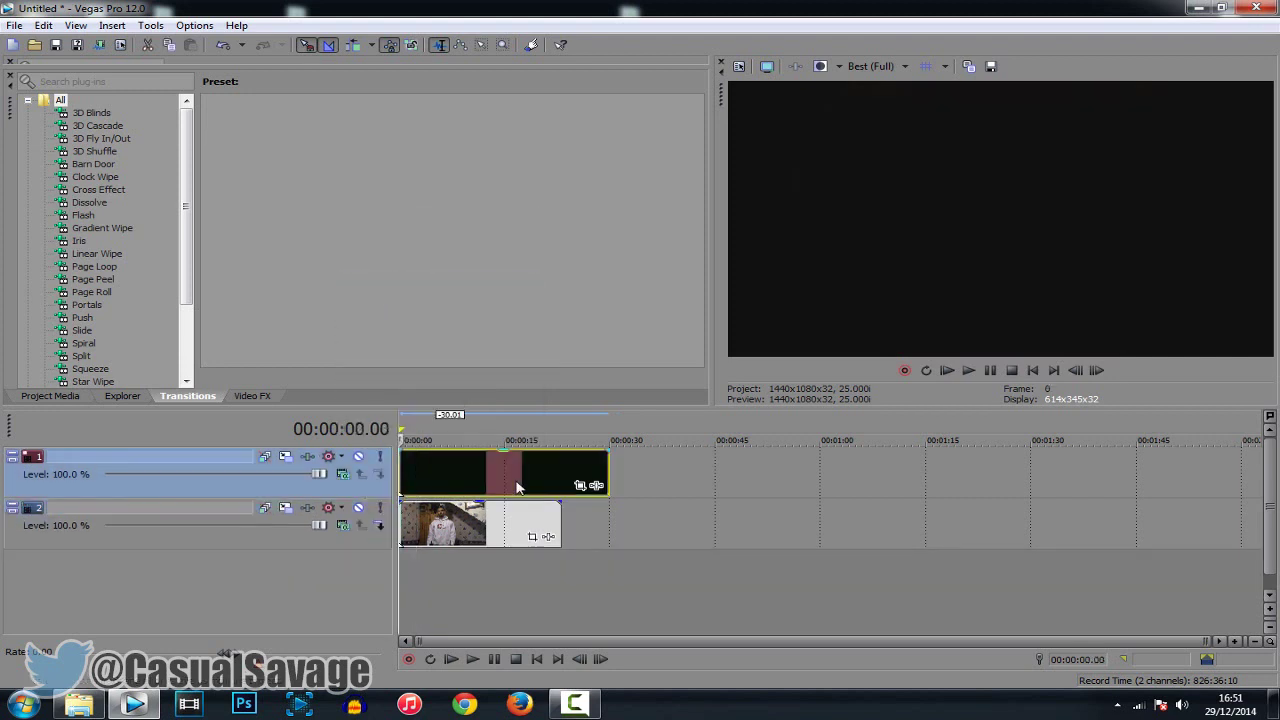
click(345, 477)
click(389, 266)
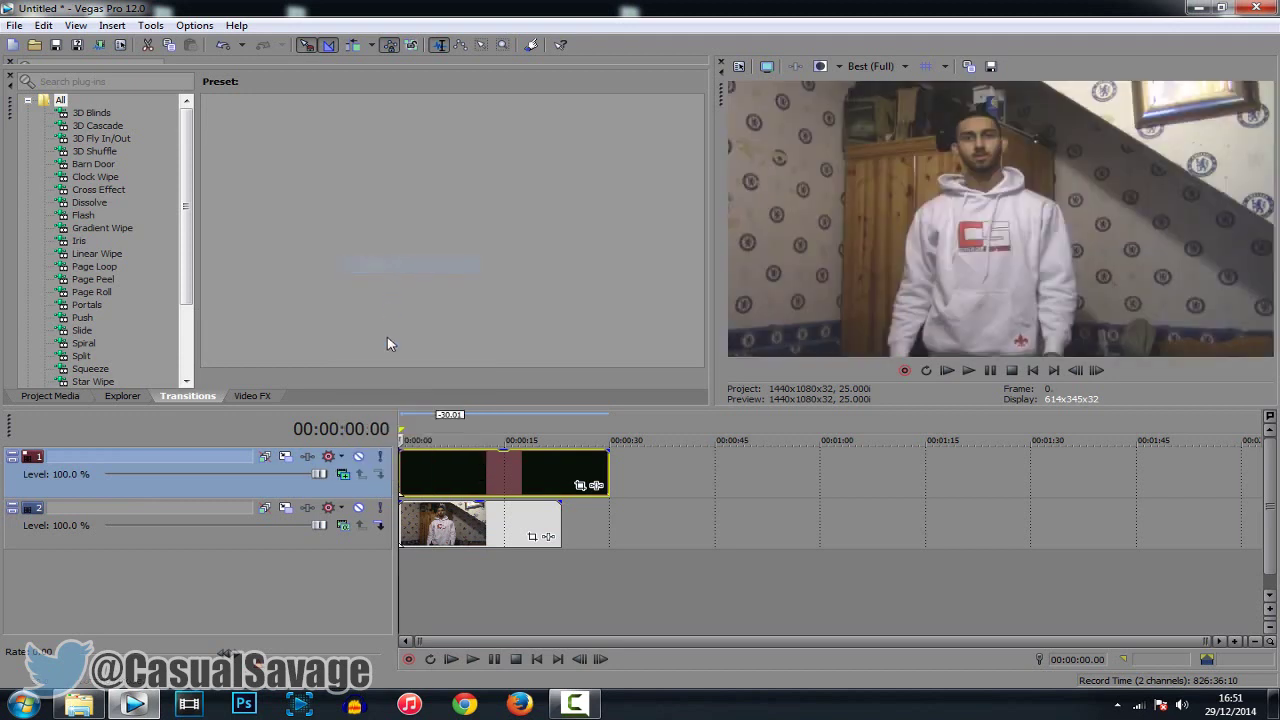
- Step frame by frame to the first flame and trim the dark opening frames off the fireball clip
click(424, 470)
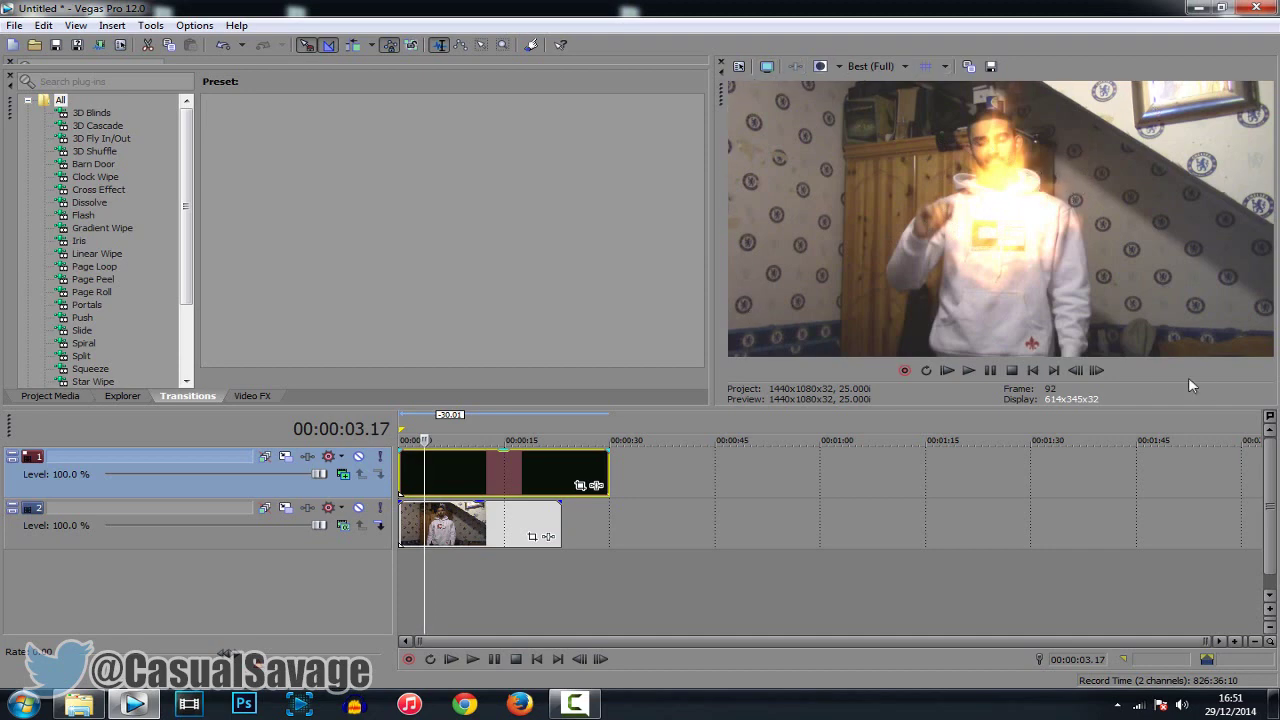
click(402, 484)
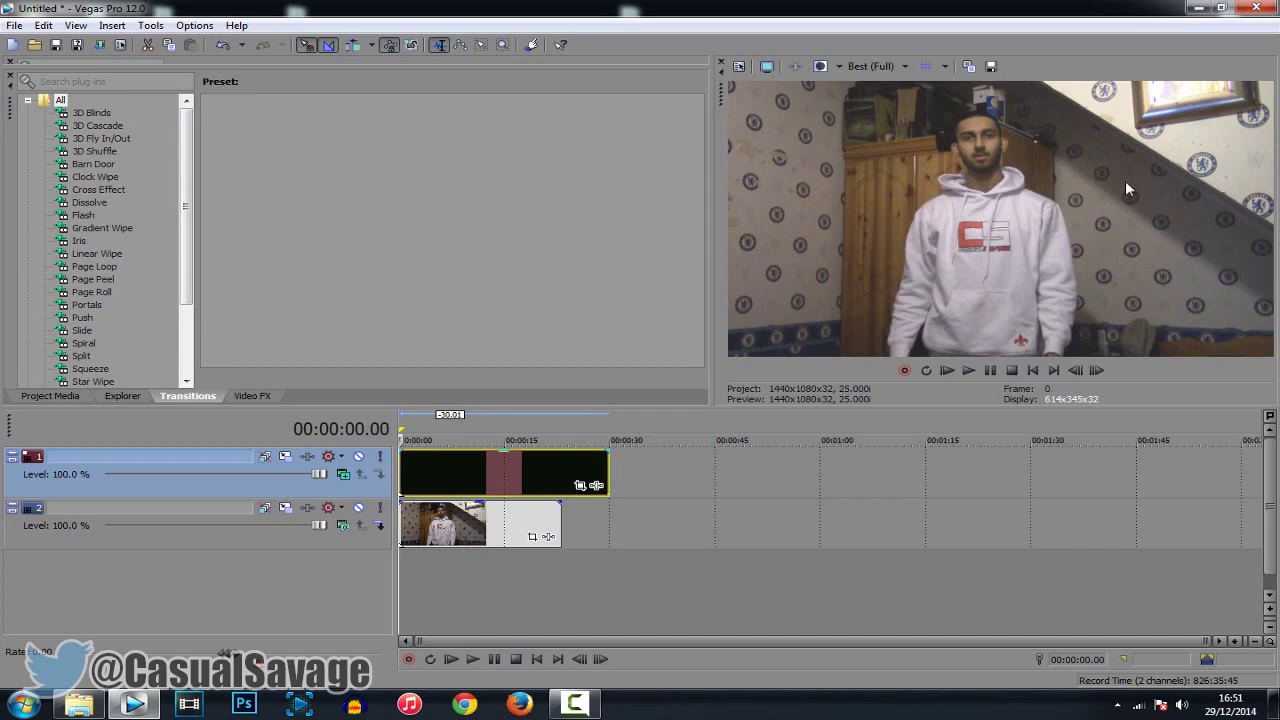
key(space)
key(space)
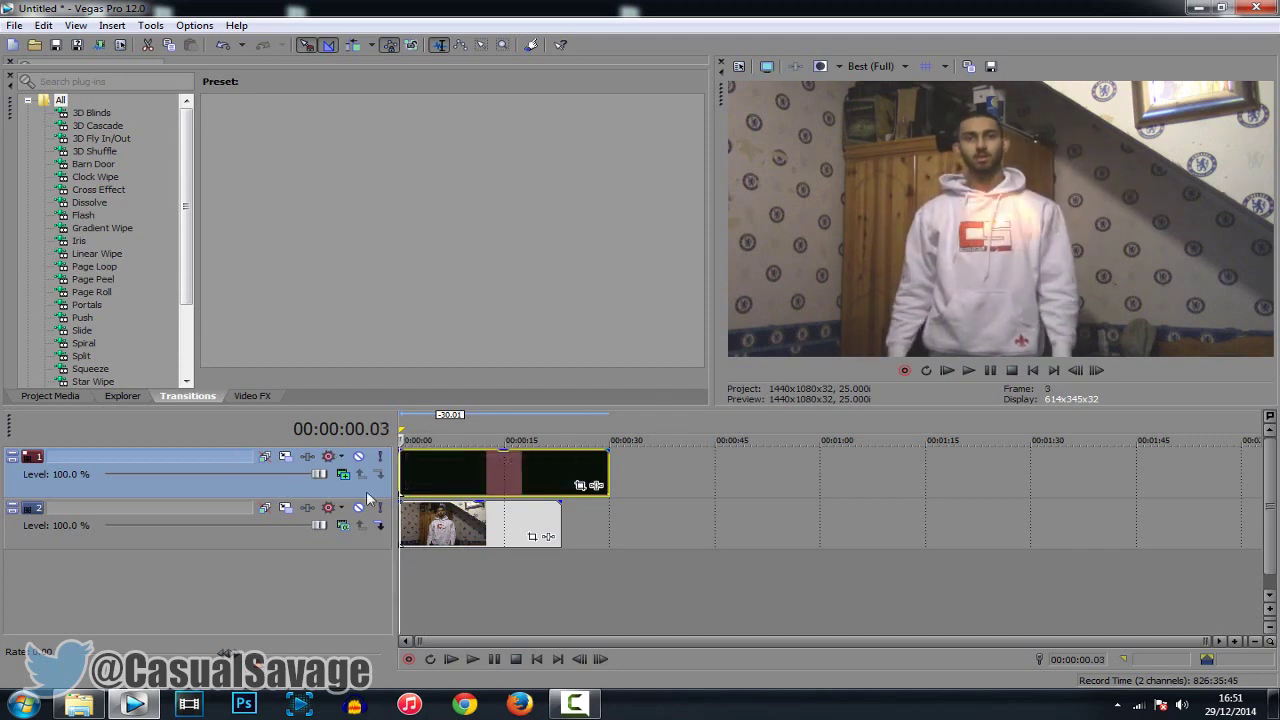
scroll(402, 482, up, 6)
scroll(405, 482, up, 4)
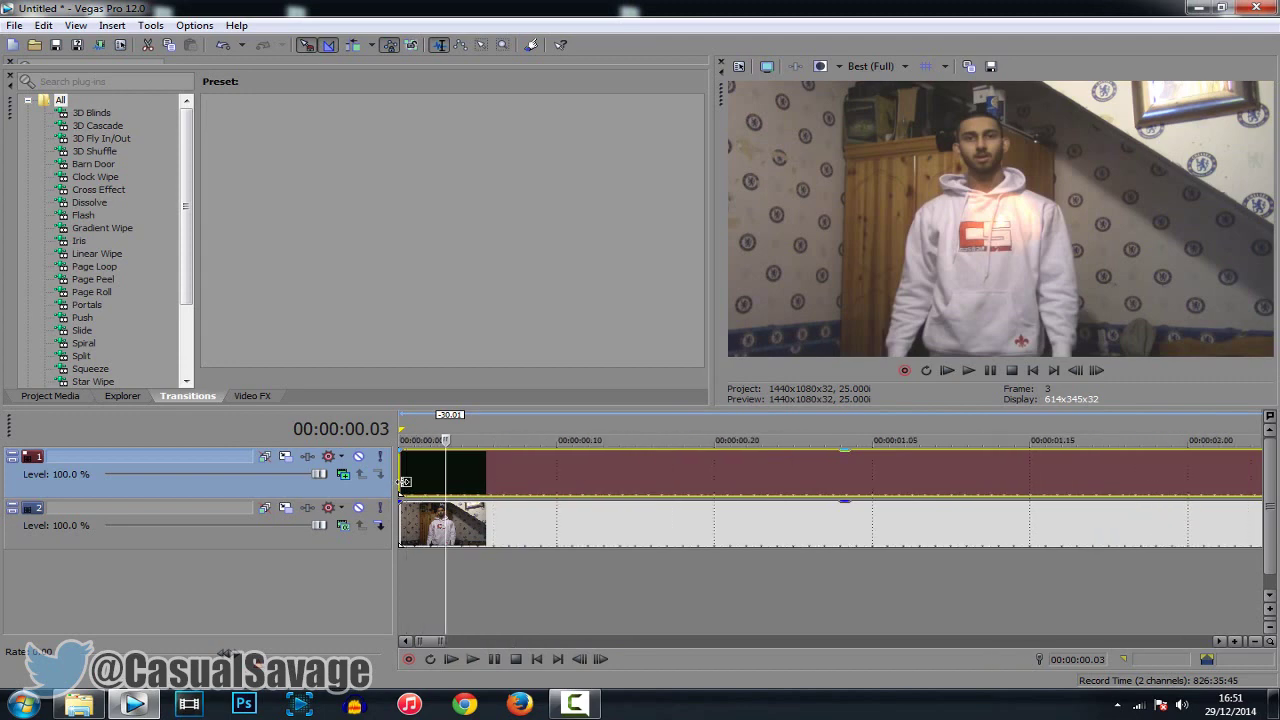
key(Left)
key(Left)
key(Left)
key(Right)
key(Right)
mouse_move(400, 486)
mouse_down()
mouse_move(523, 490)
mouse_move(415, 488)
mouse_up()
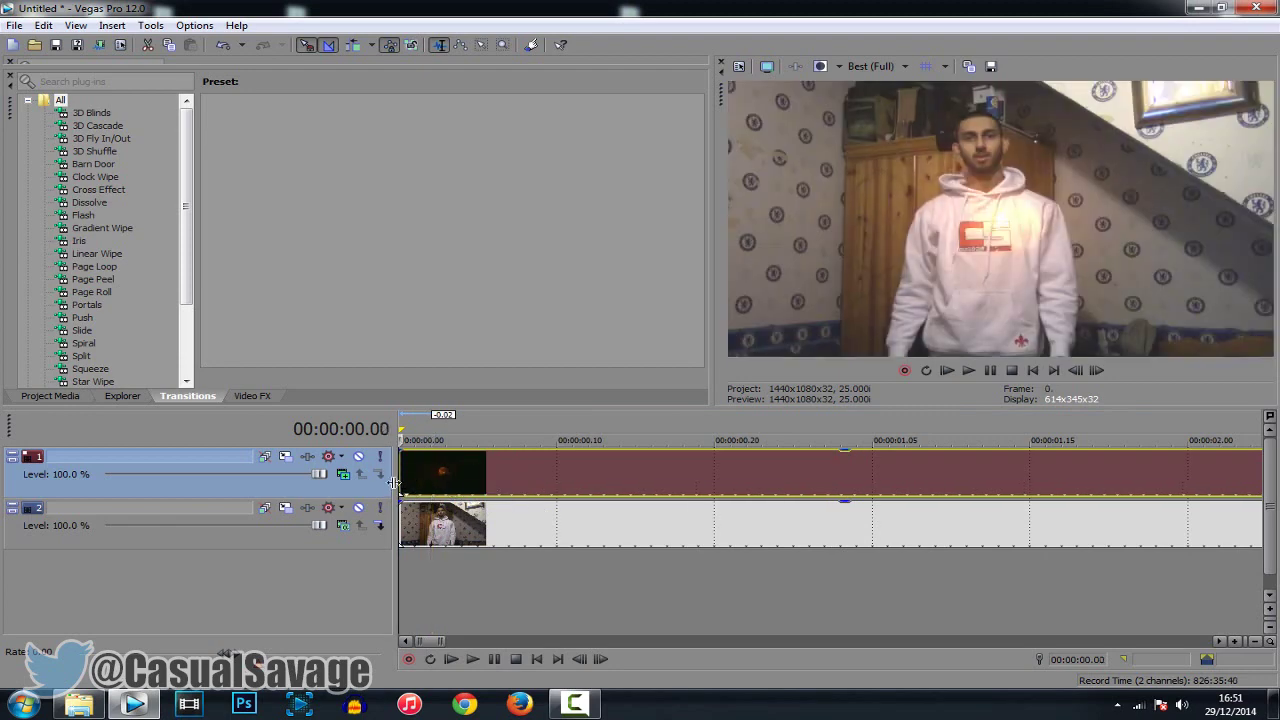
click(285, 457)
- In Track Motion, shrink the fireball to about half size and shift it toward the lower left
drag(857, 120, 820, 310)
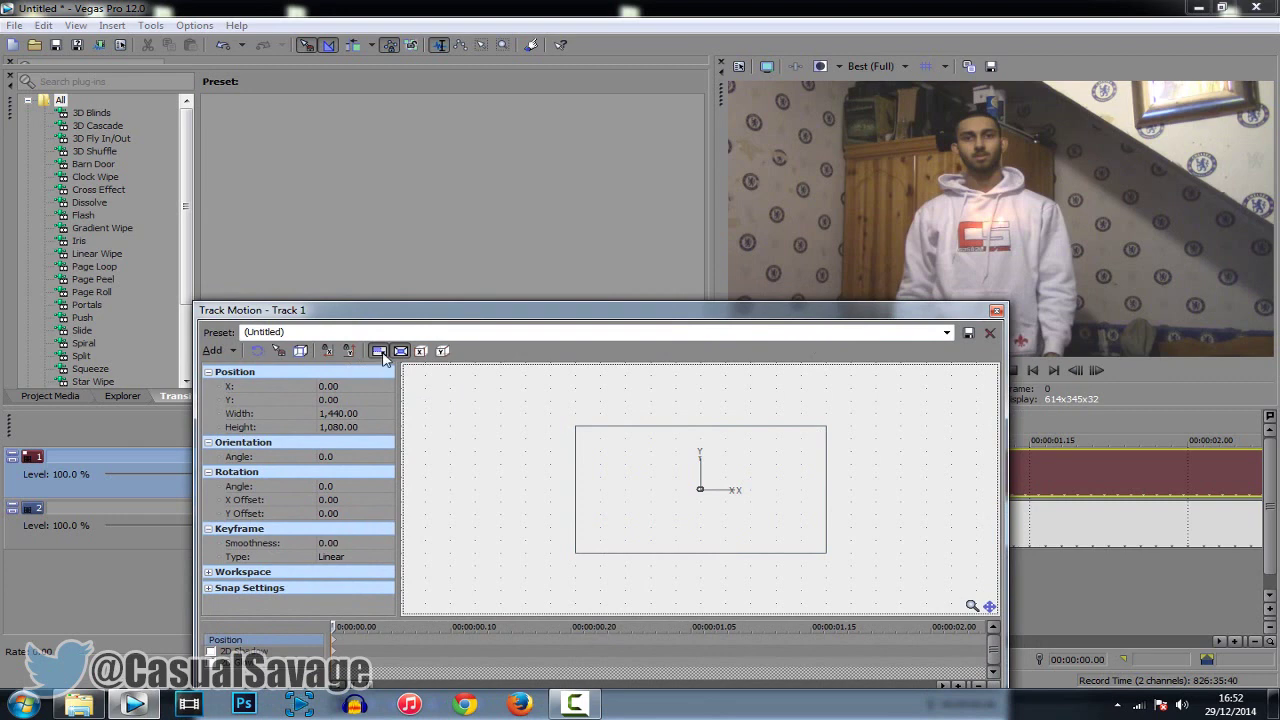
drag(826, 426, 679, 525)
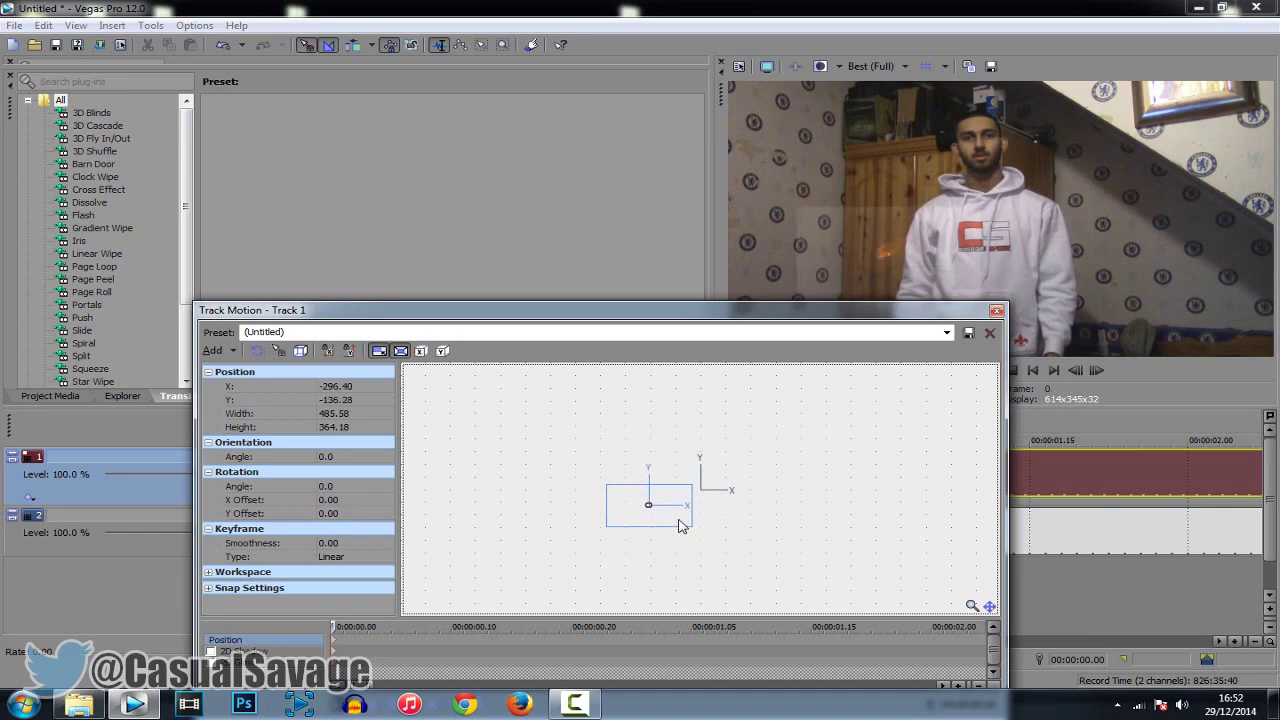
drag(800, 311, 781, 359)
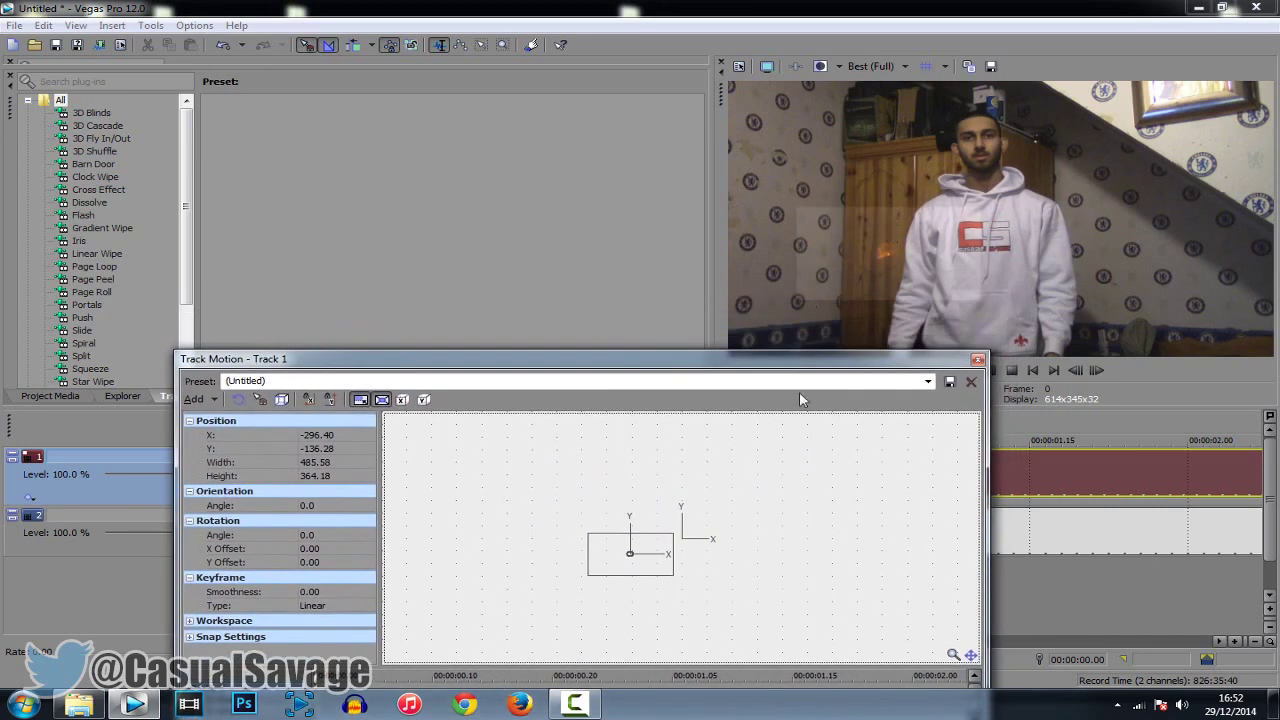
drag(653, 574, 642, 583)
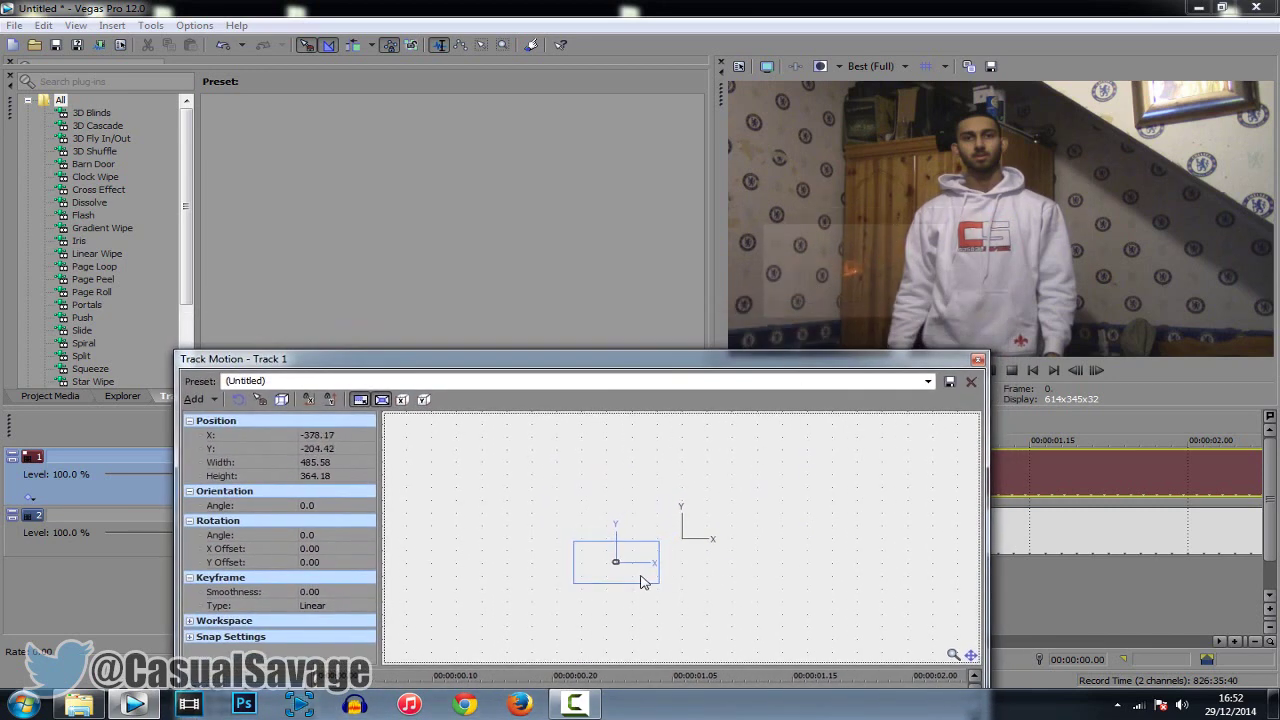
click(978, 361)
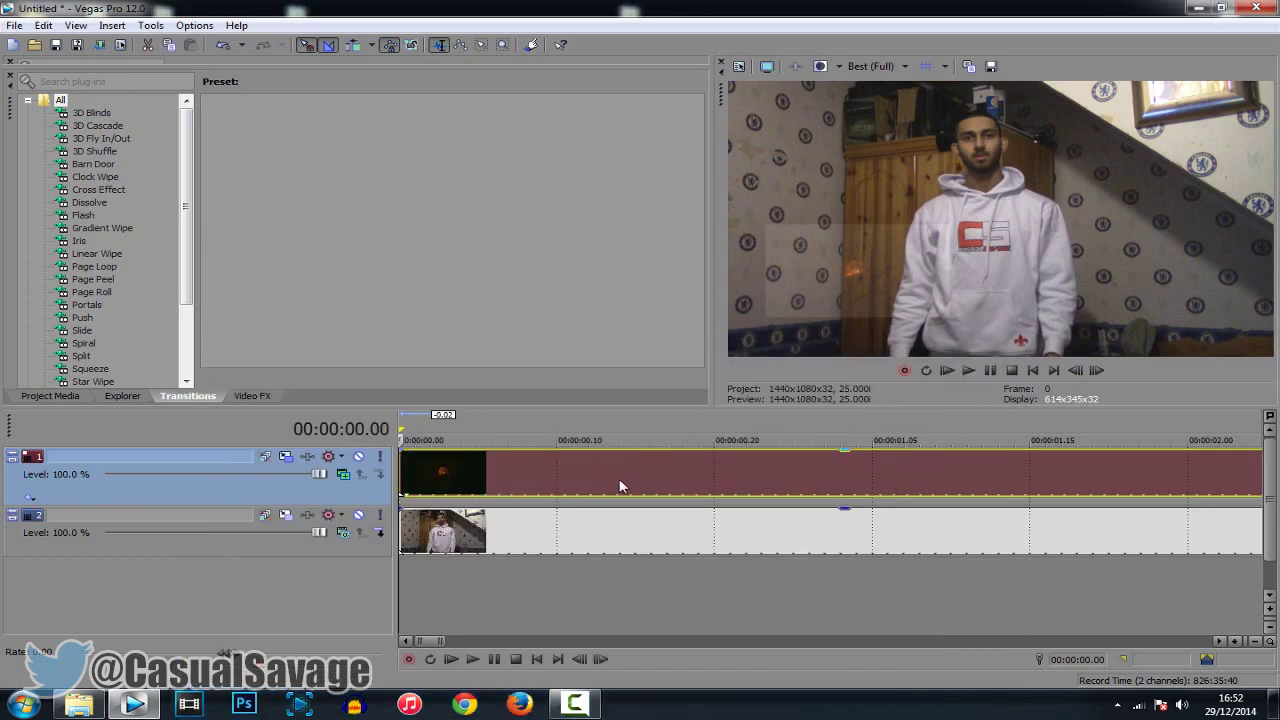
- Play the fireball overlay, then move the playhead back to about 4.10 seconds
click(968, 370)
scroll(711, 455, down, 5)
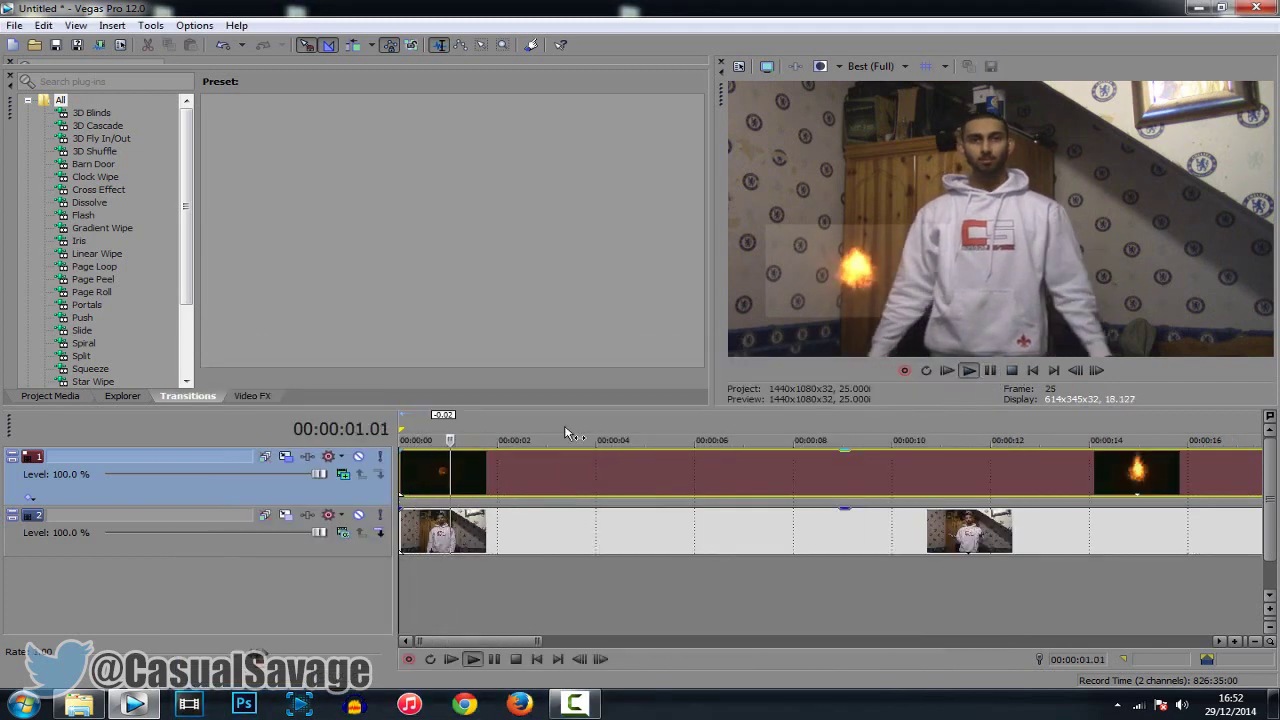
click(988, 371)
drag(635, 471, 614, 484)
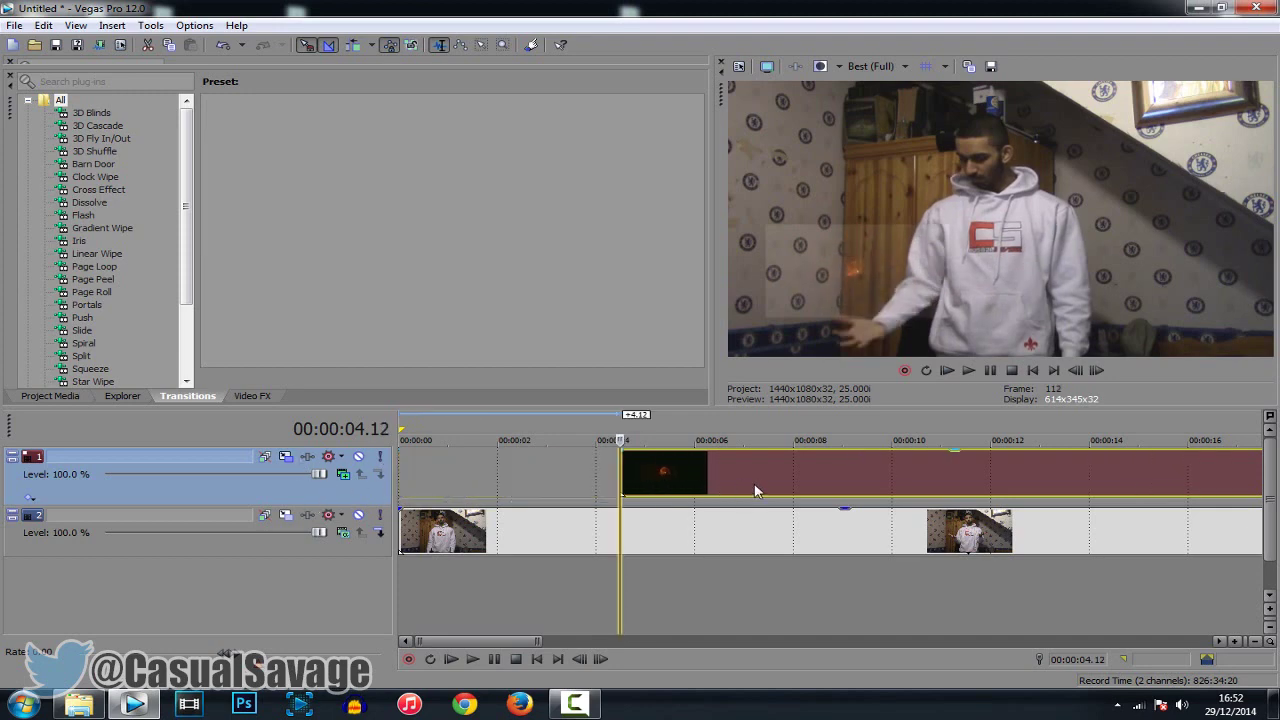
- Nudge the fireball slightly lower in Track Motion, then play and pause at 00:00:06.01
click(343, 474)
drag(641, 570, 641, 578)
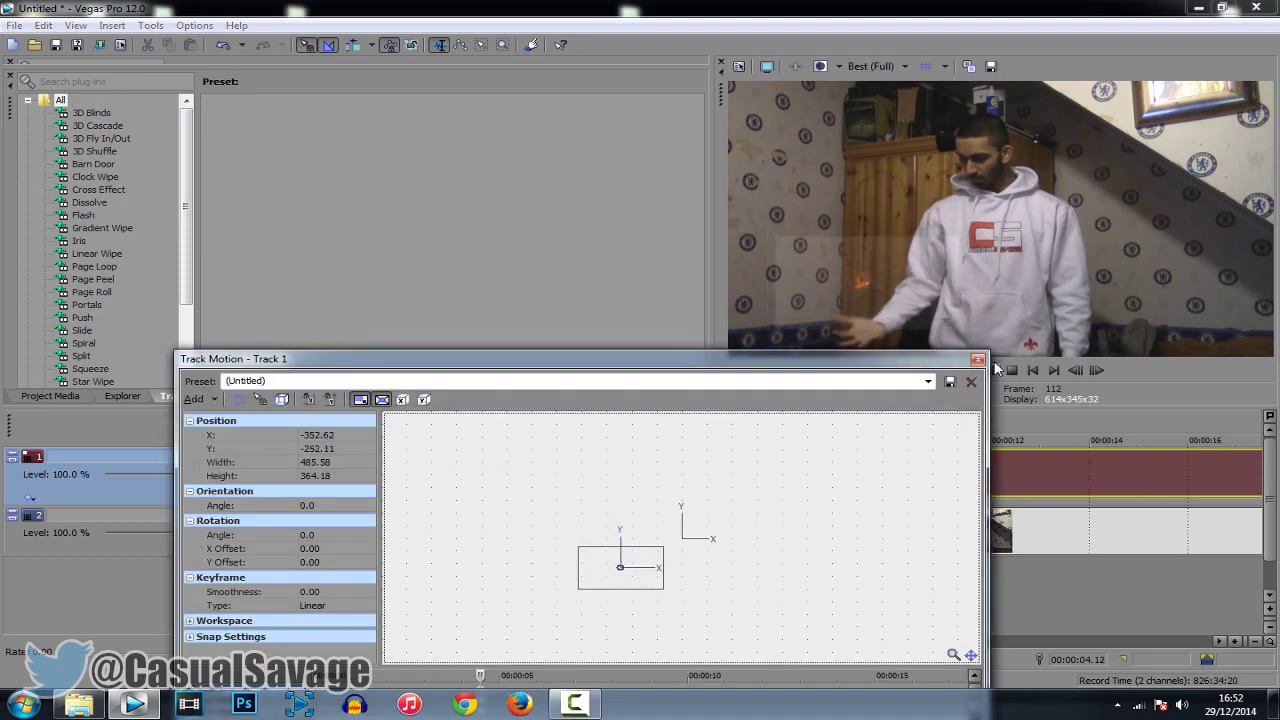
click(978, 359)
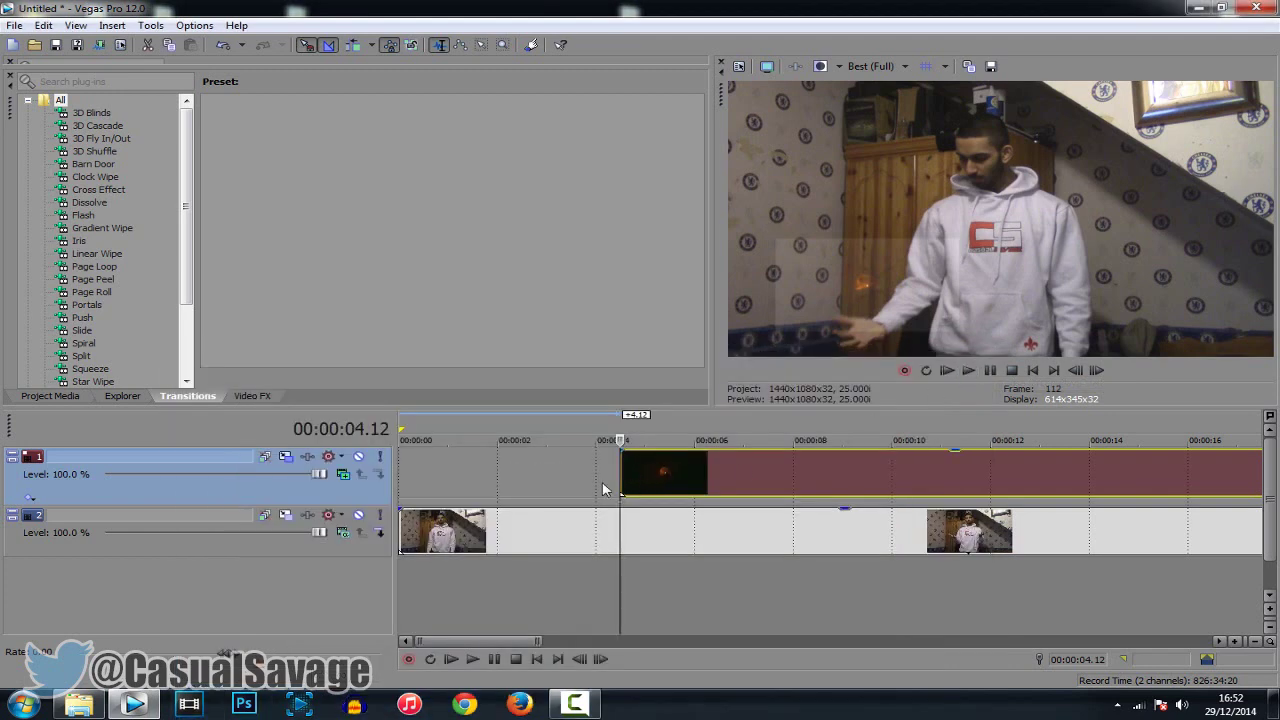
scroll(603, 489, down, 5)
click(968, 370)
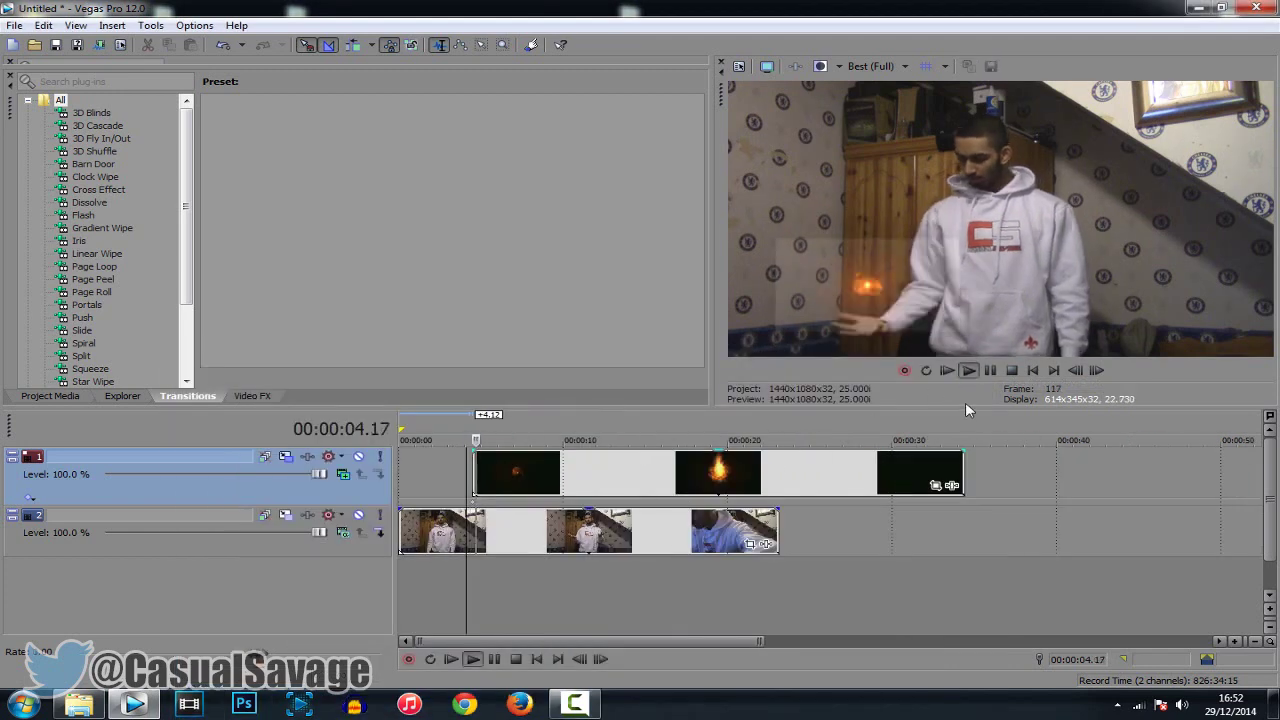
click(990, 370)
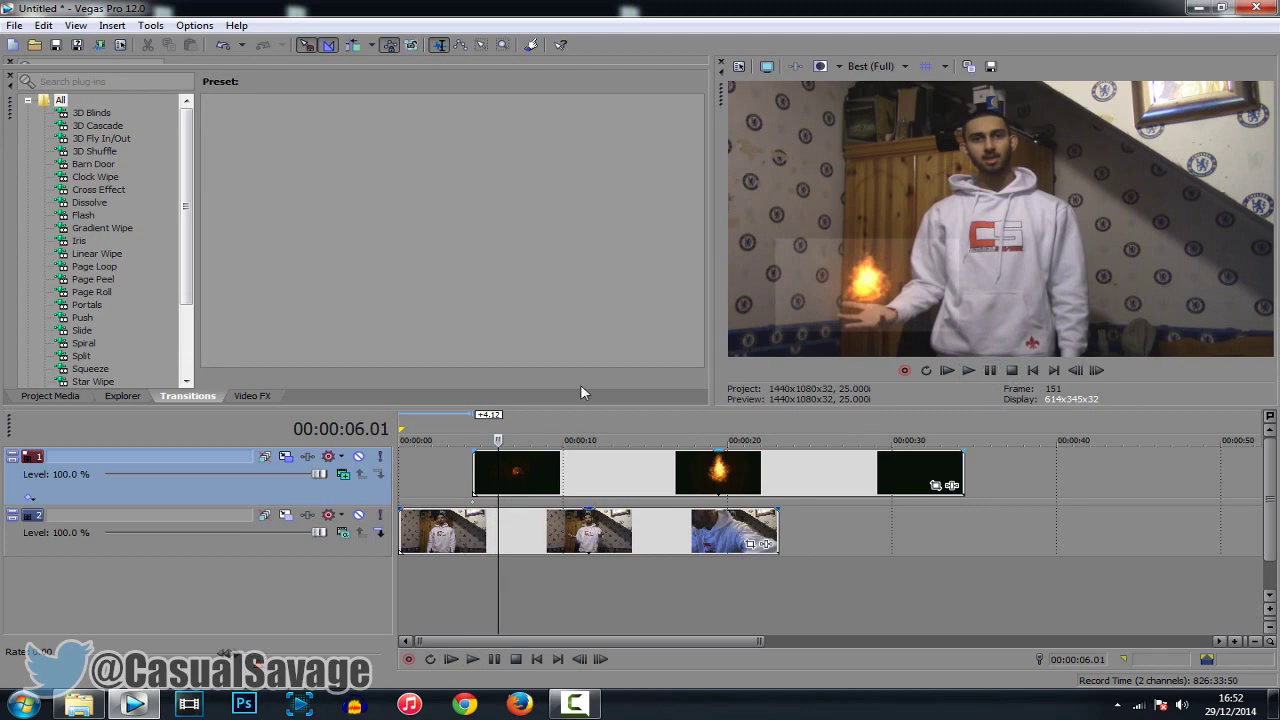
- Keyframe the fireball's position to follow the hand, reaching X -286.18, Y 68.14 near 15 seconds
click(285, 457)
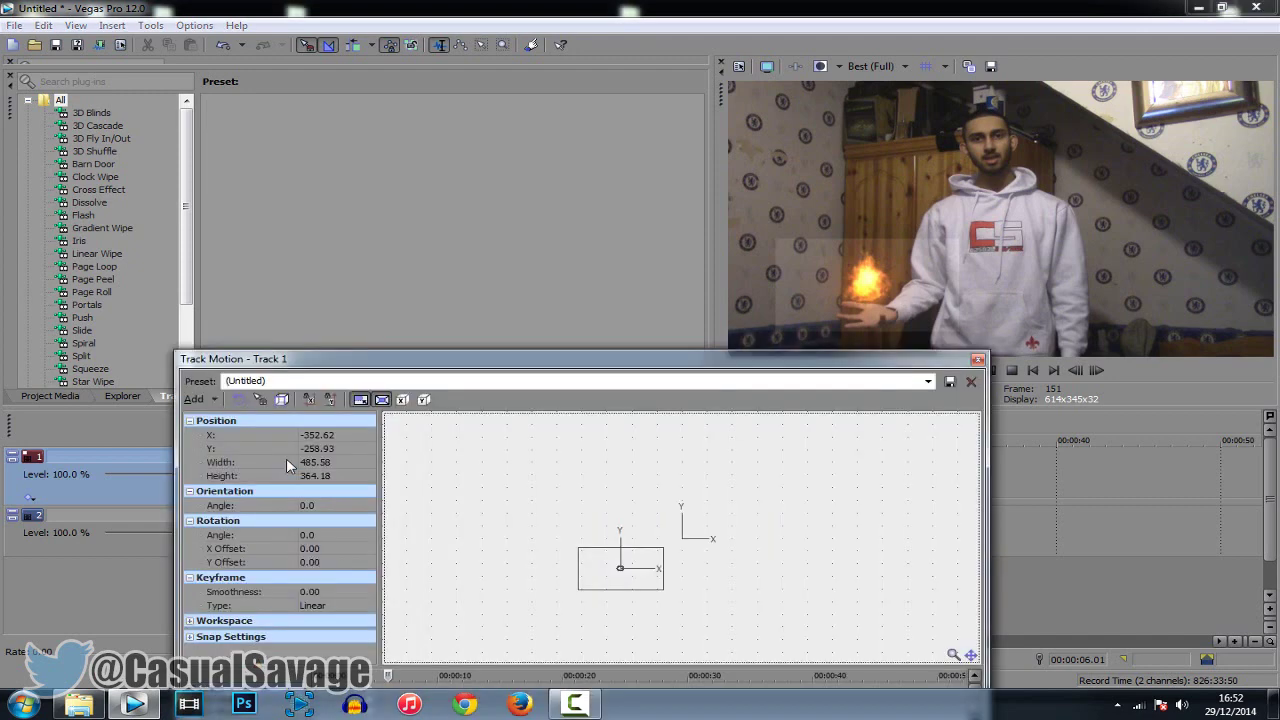
drag(488, 366, 421, 265)
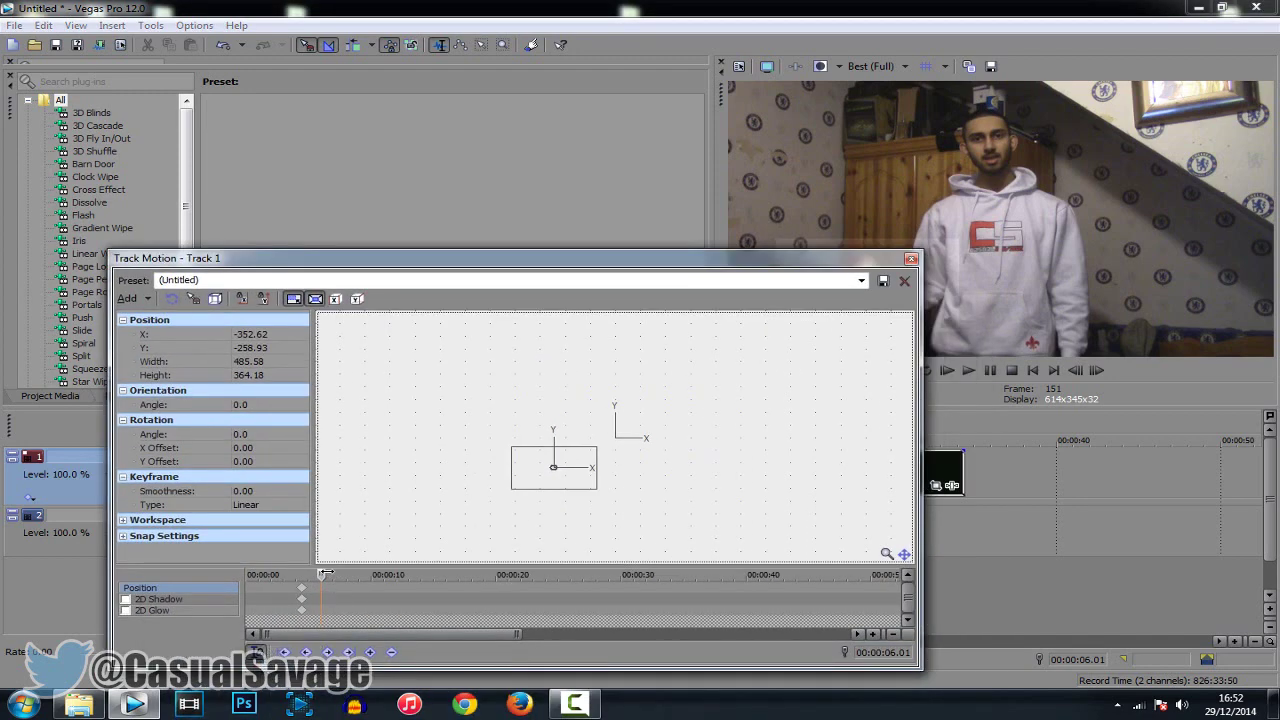
mouse_move(325, 574)
mouse_down()
mouse_move(445, 574)
mouse_move(300, 574)
mouse_up()
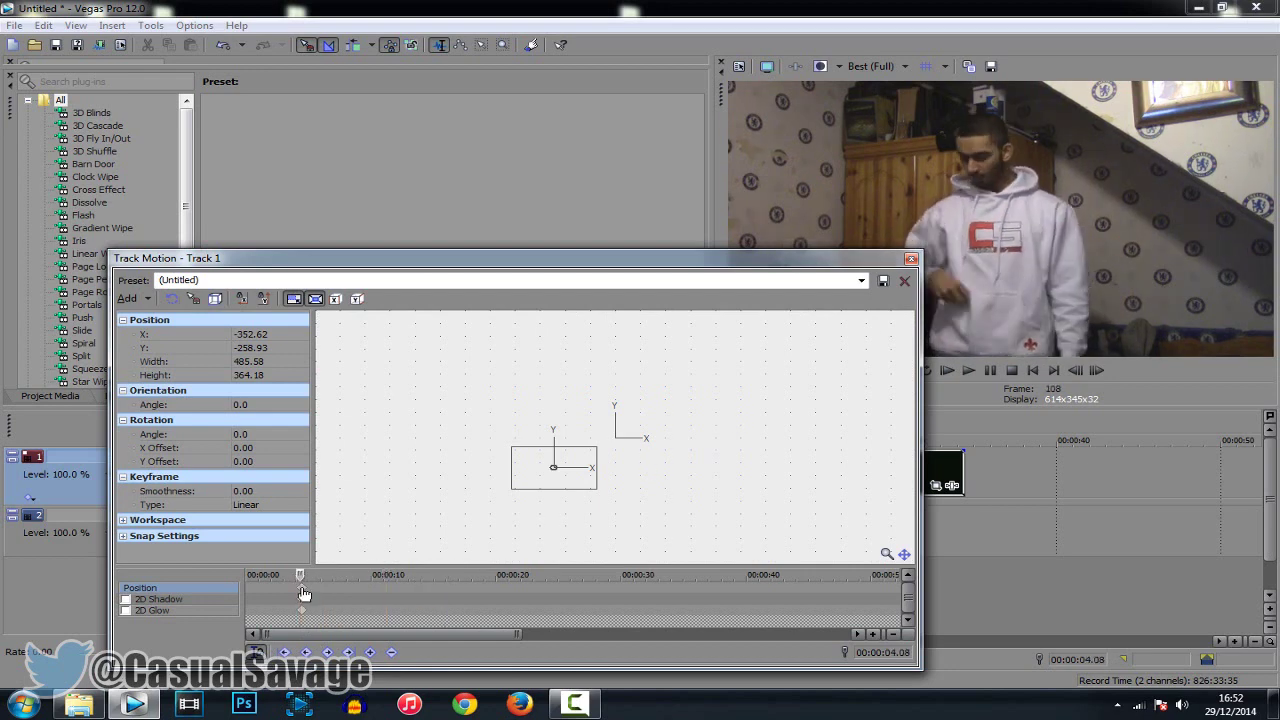
drag(630, 266, 594, 363)
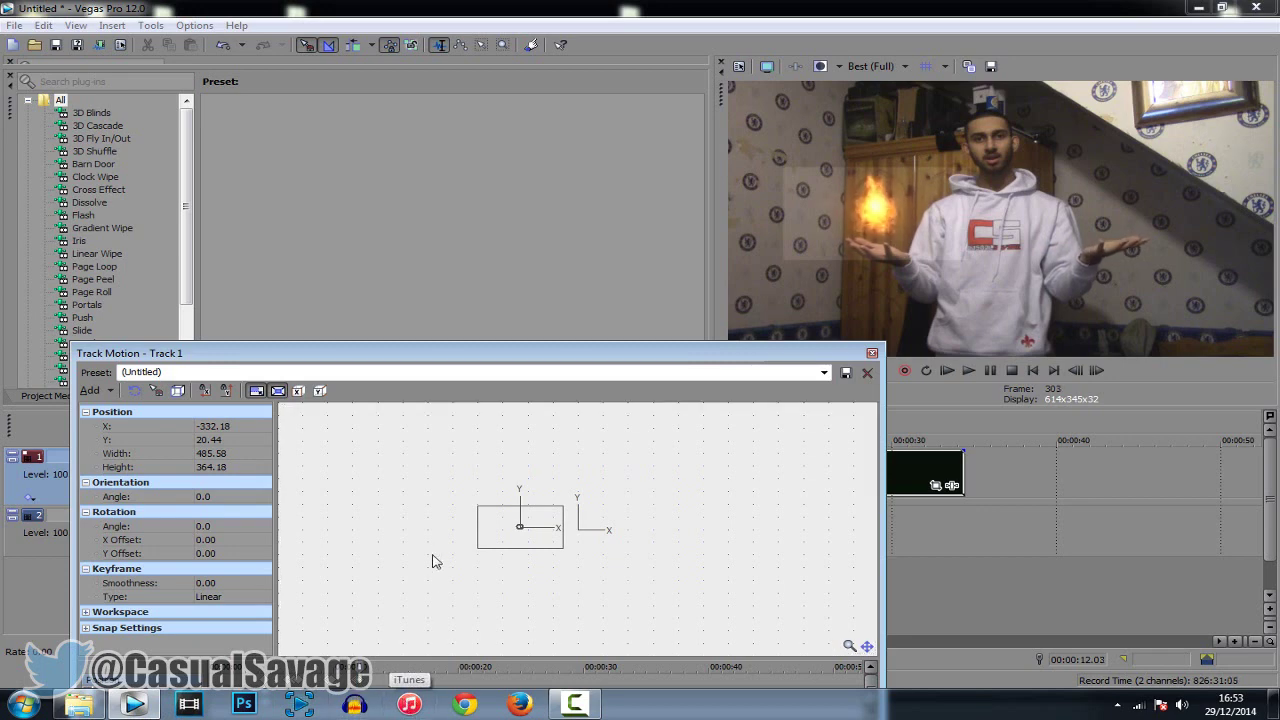
click(530, 535)
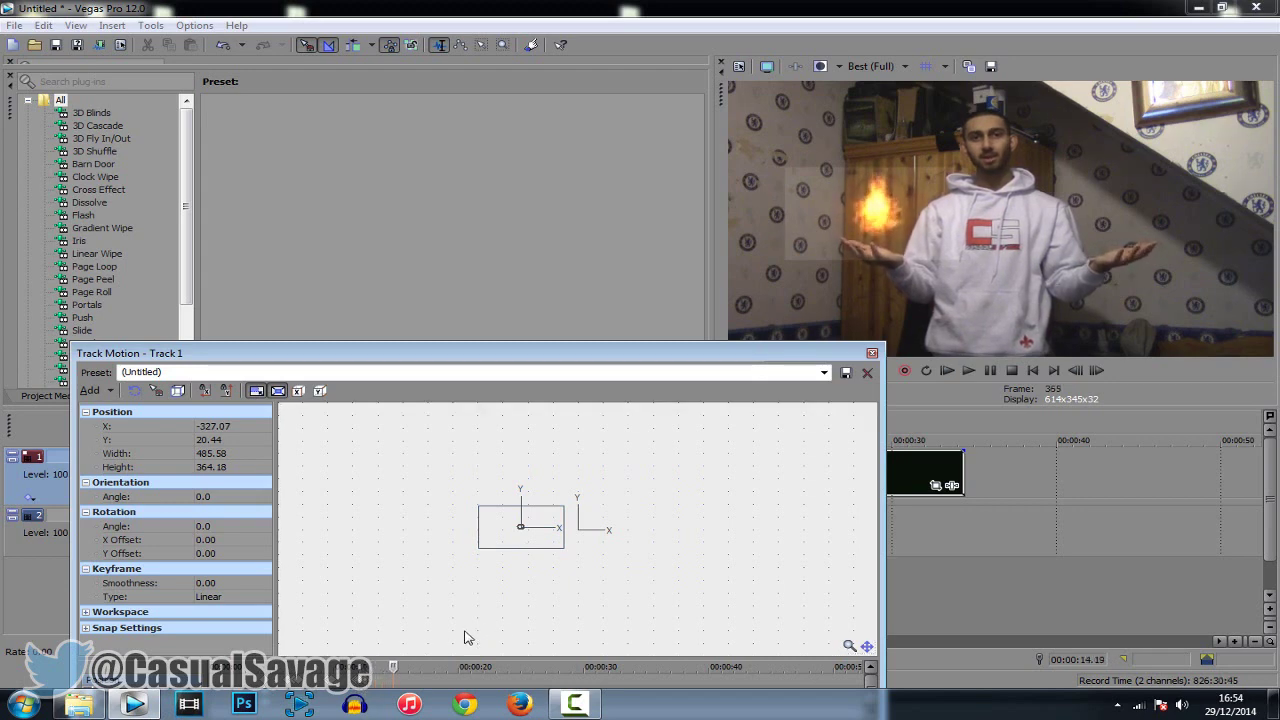
key(j)
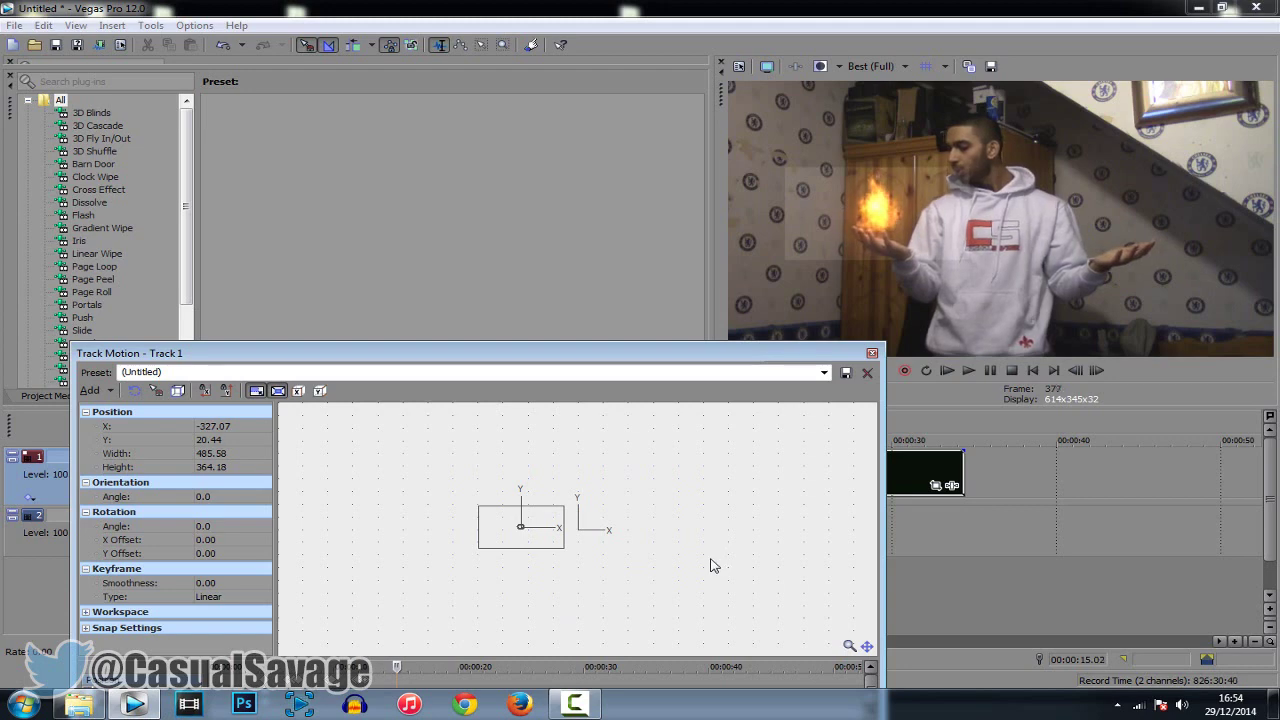
click(871, 357)
scroll(742, 560, up, 2)
scroll(800, 530, down, 4)
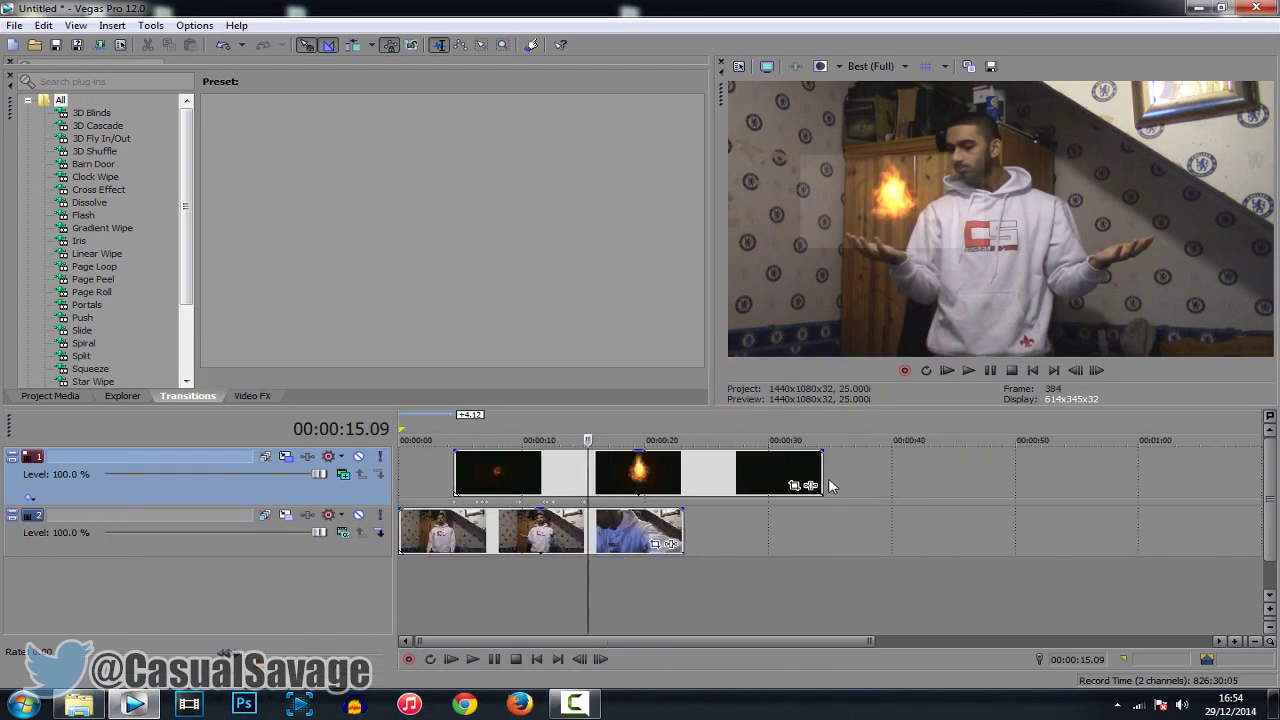
- Trim the fireball clip to end near 15 seconds and play the edit from the beginning
drag(822, 484, 589, 489)
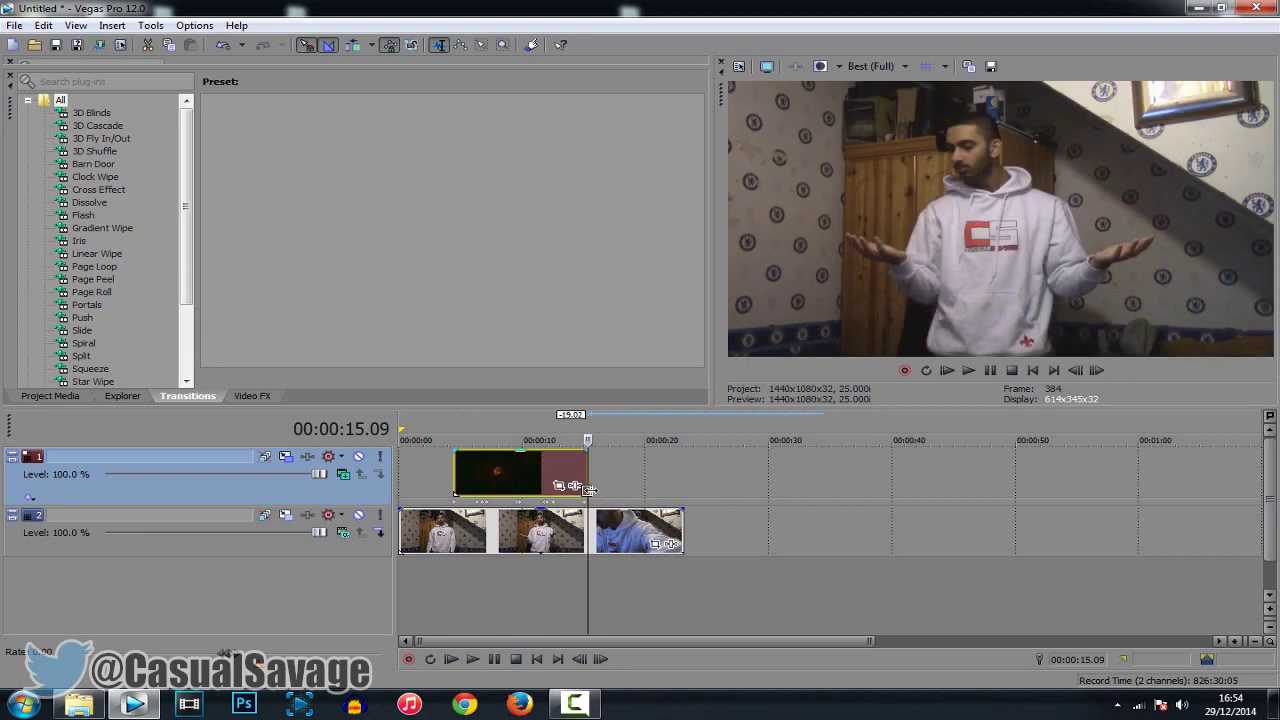
click(944, 371)
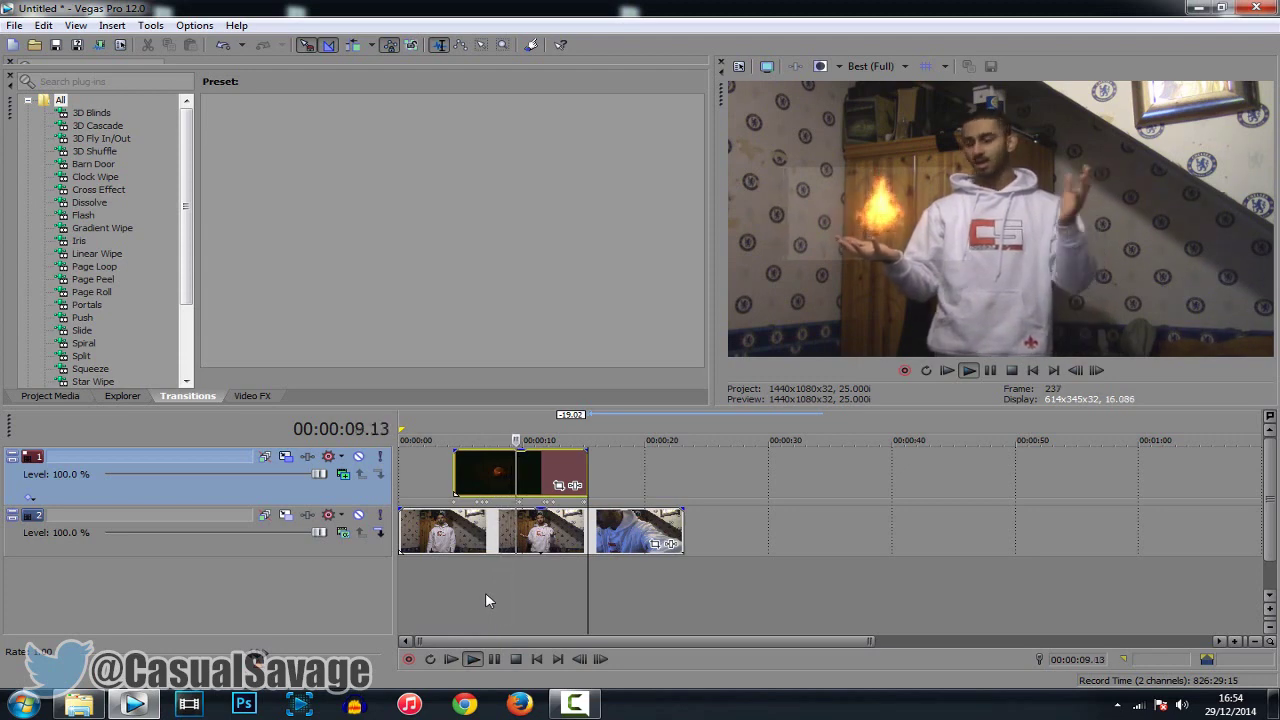
key(Return)
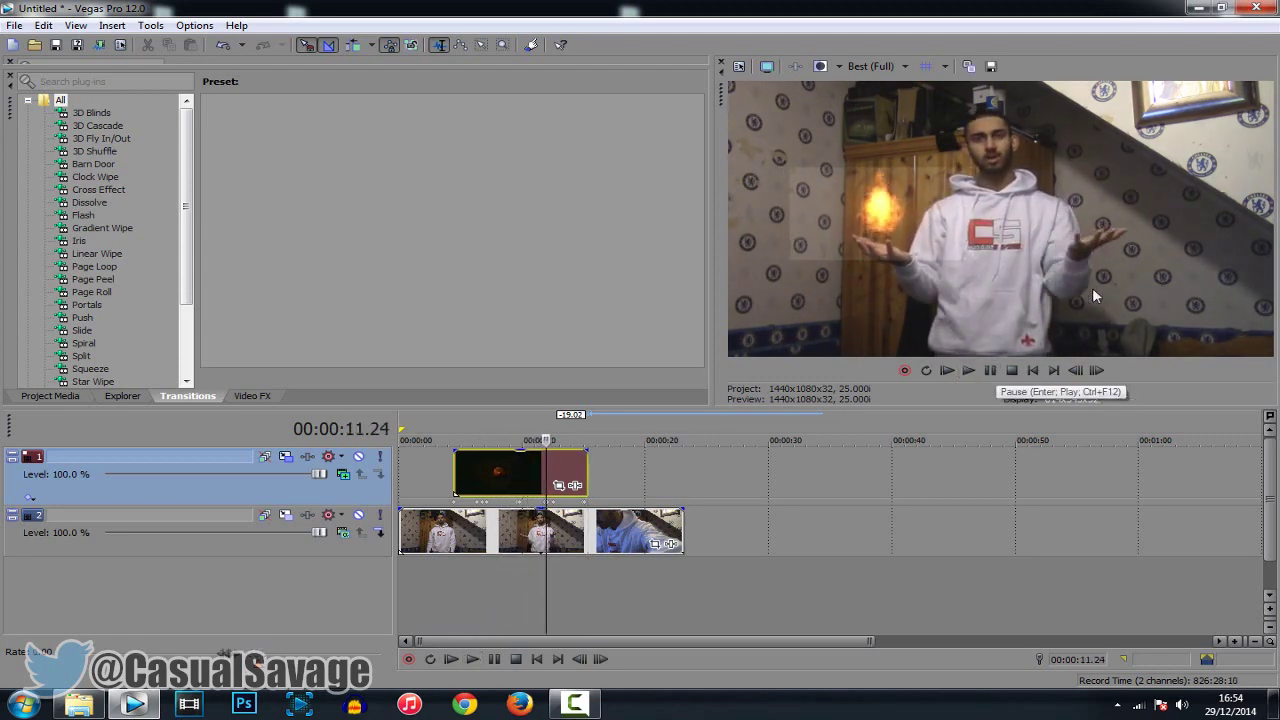
click(458, 484)
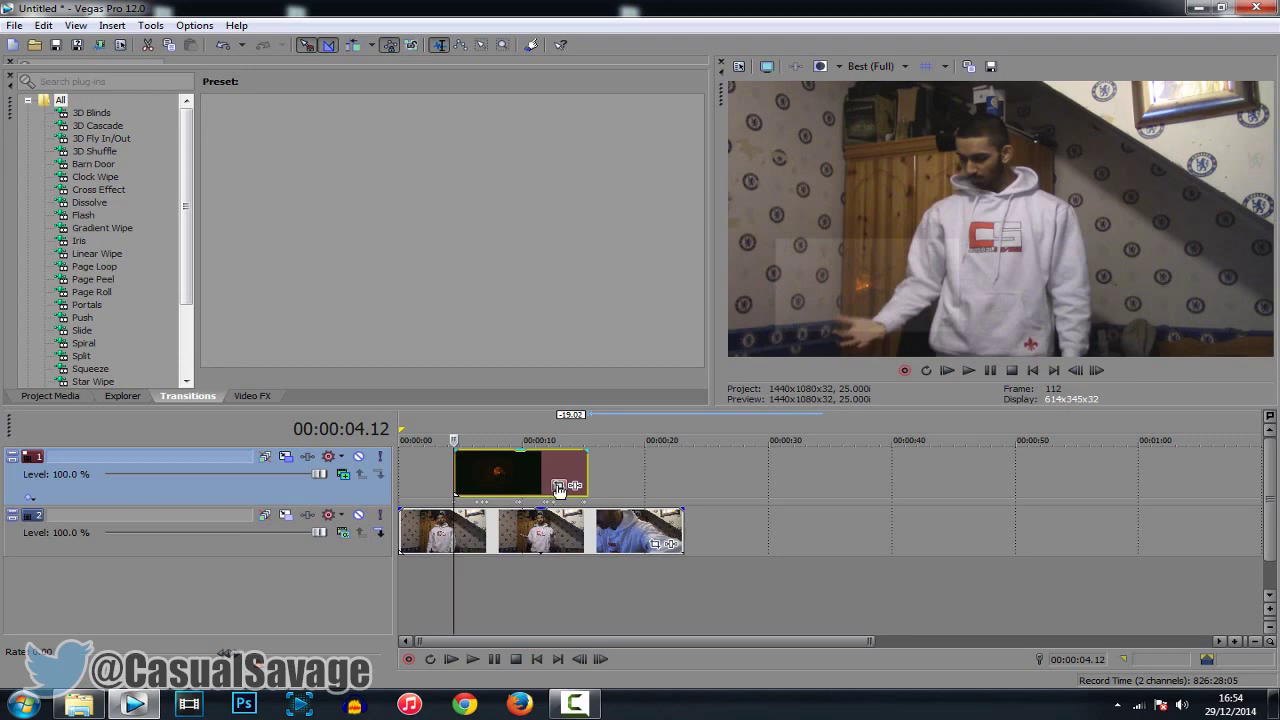
- Draw an oval Pan/Crop mask around the flame on the fireball event and play to check it
click(559, 486)
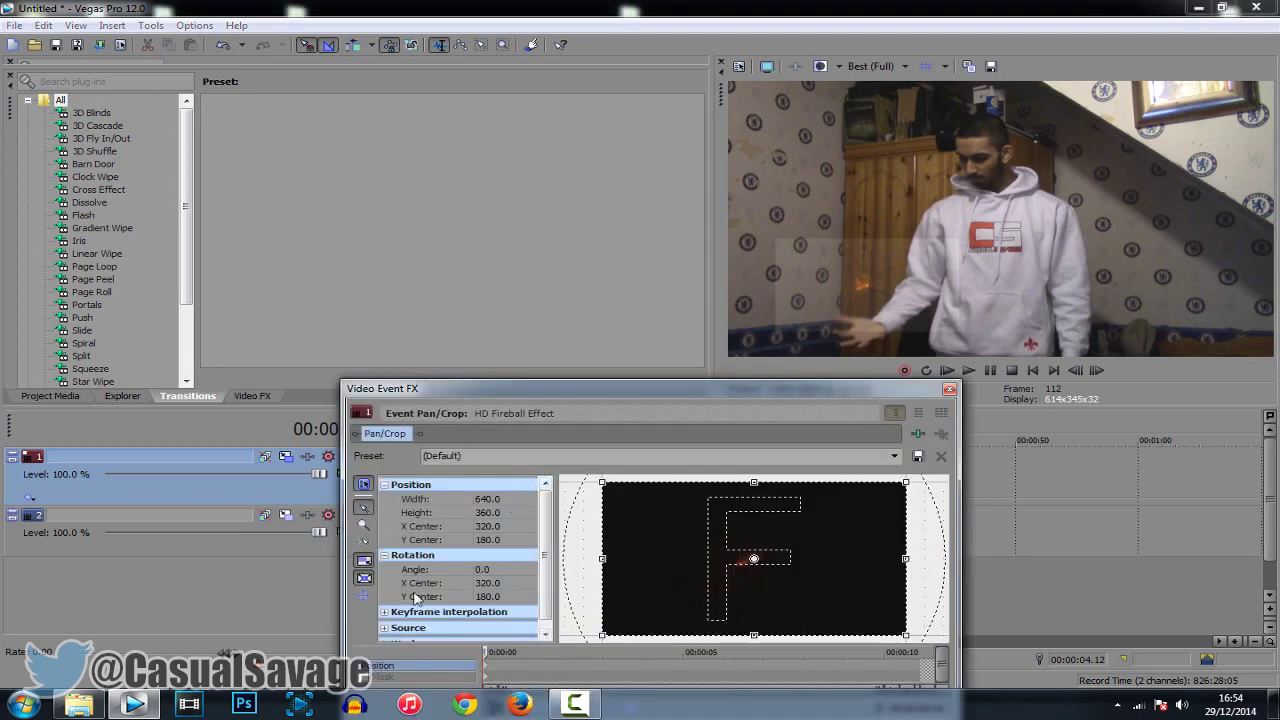
click(374, 677)
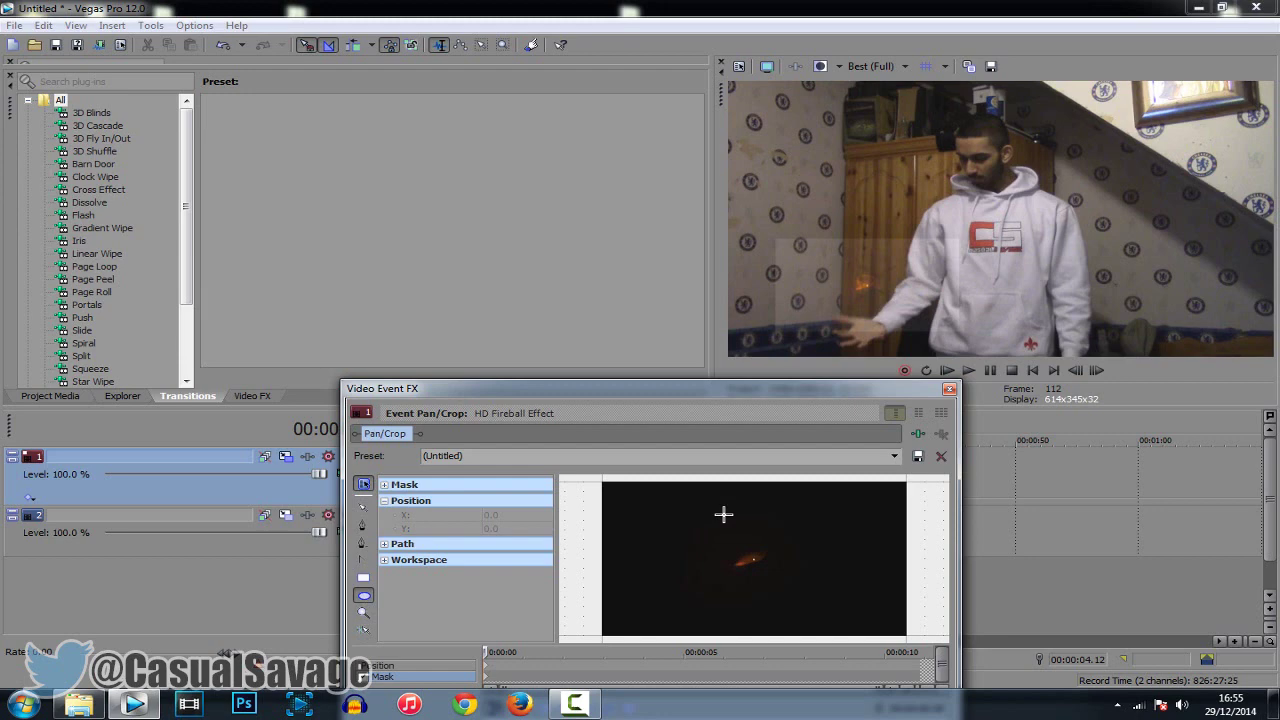
drag(694, 516, 781, 574)
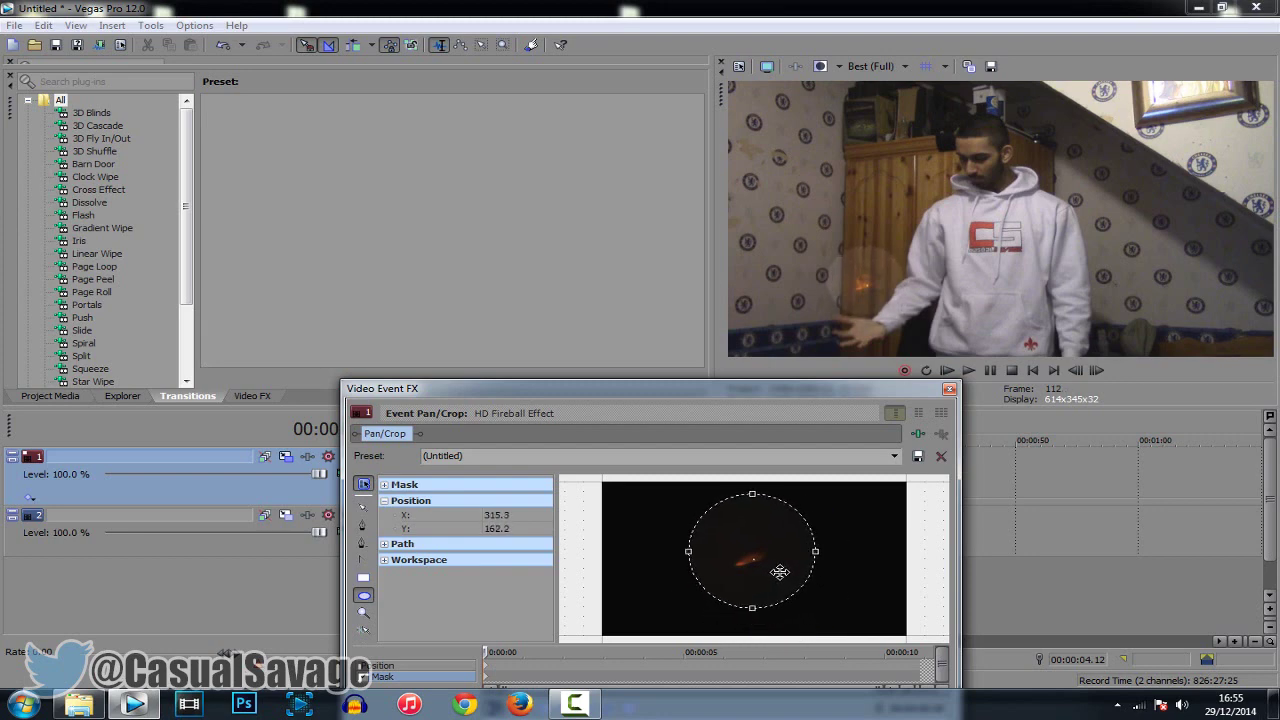
click(950, 391)
key(space)
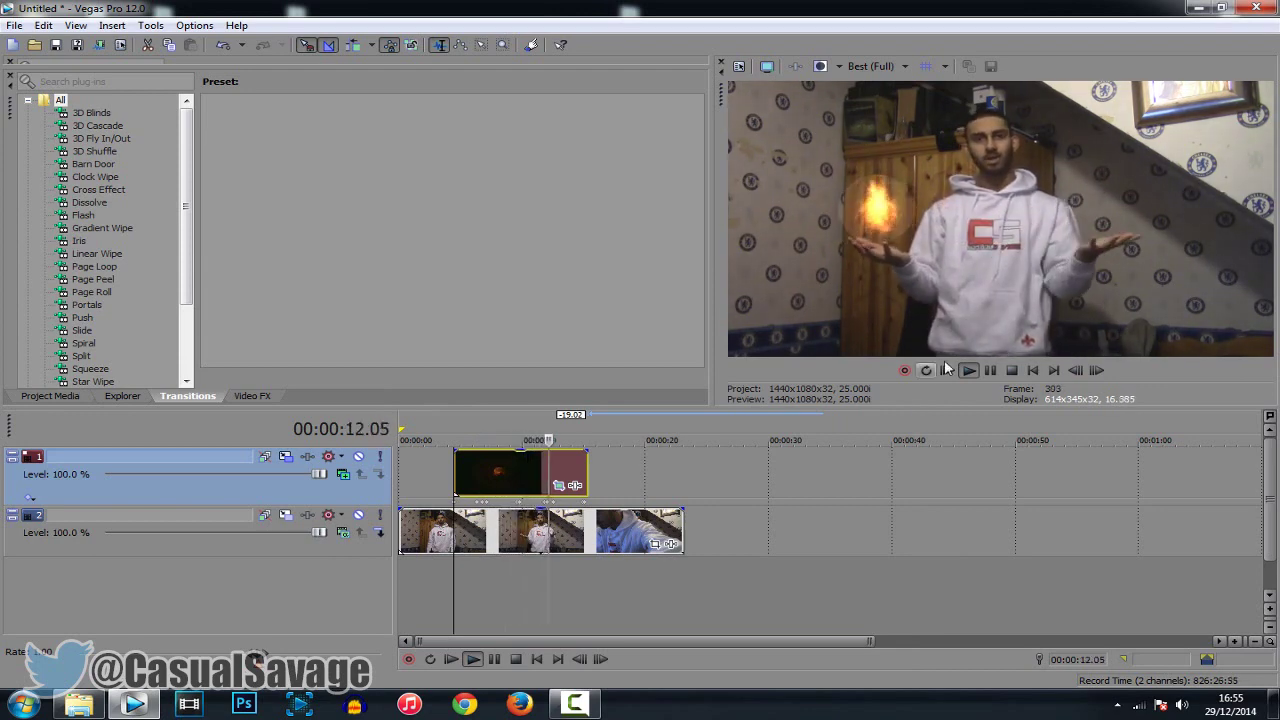
- Add a short fade-out to the end of the fireball clip and preview it
click(990, 370)
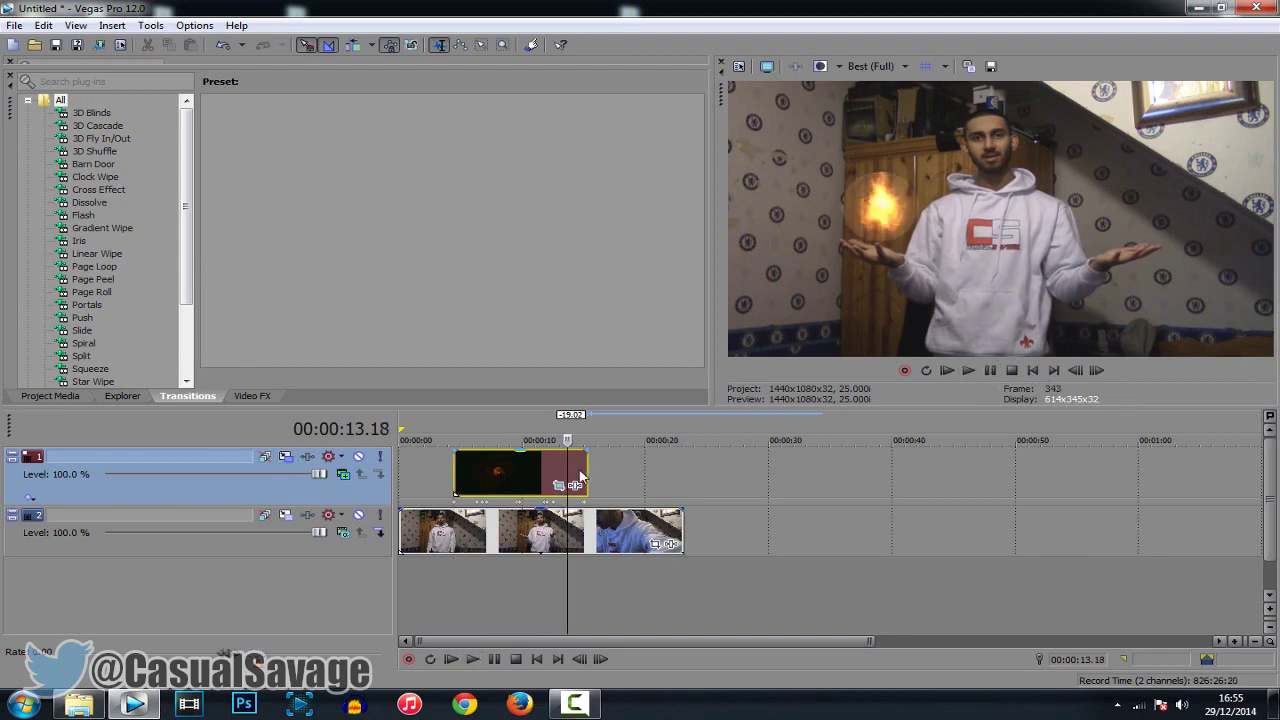
click(580, 477)
scroll(707, 508, up, 3)
key(Right)
key(Right)
key(Right)
key(Right)
key(Right)
key(Right)
key(Right)
key(Right)
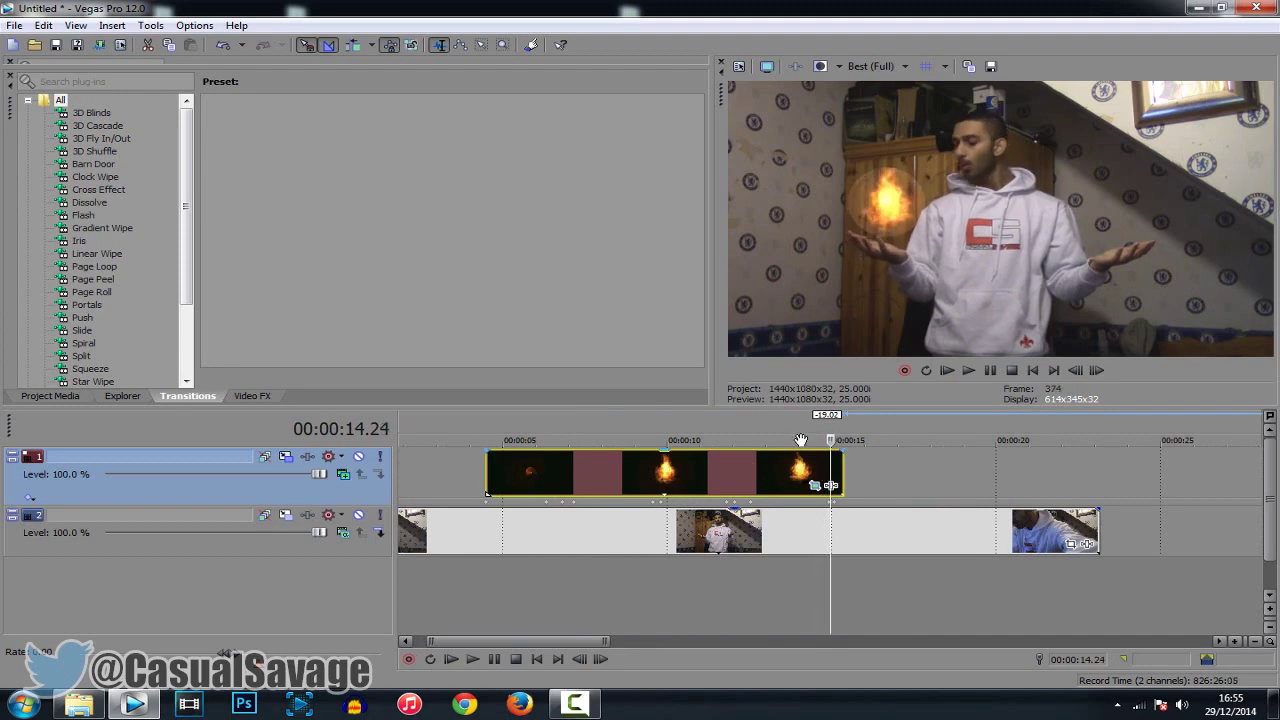
drag(845, 452, 837, 457)
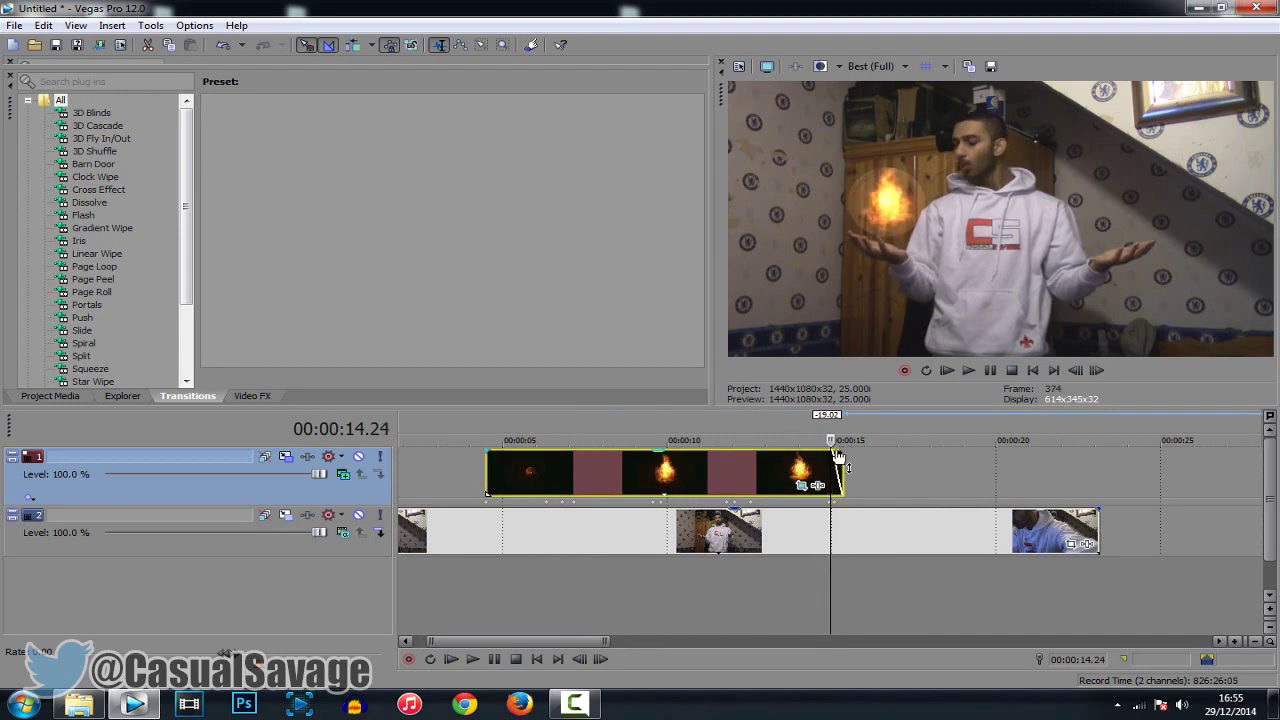
key(space)
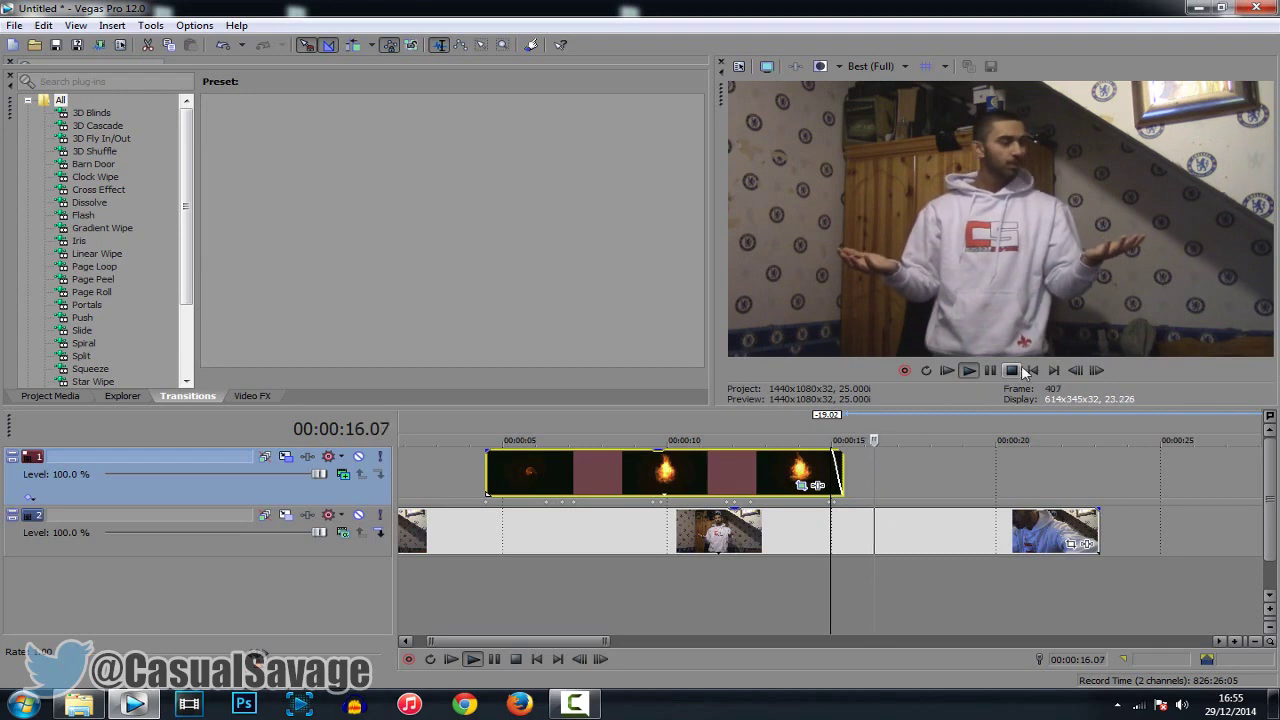
- Split the webcam clip at 00:00:15.09, delete the remainder, and preview from about 12 seconds
click(838, 514)
key(s)
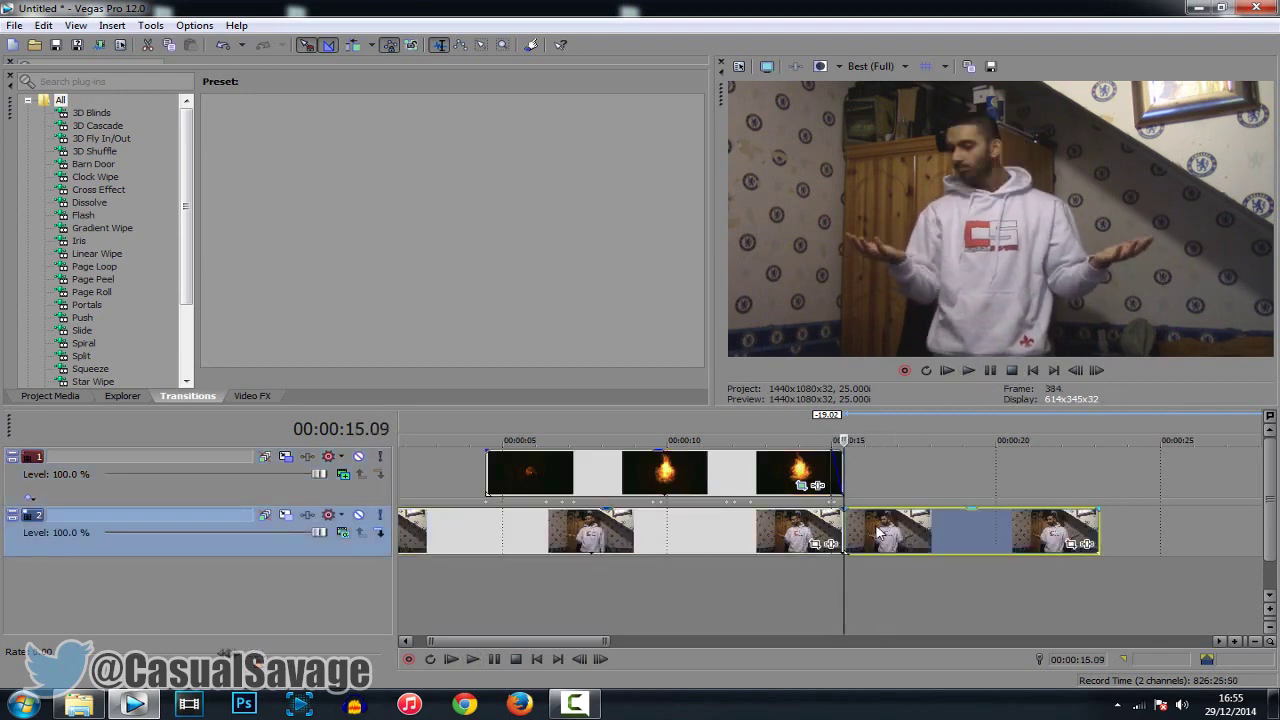
key(Delete)
click(734, 535)
key(space)
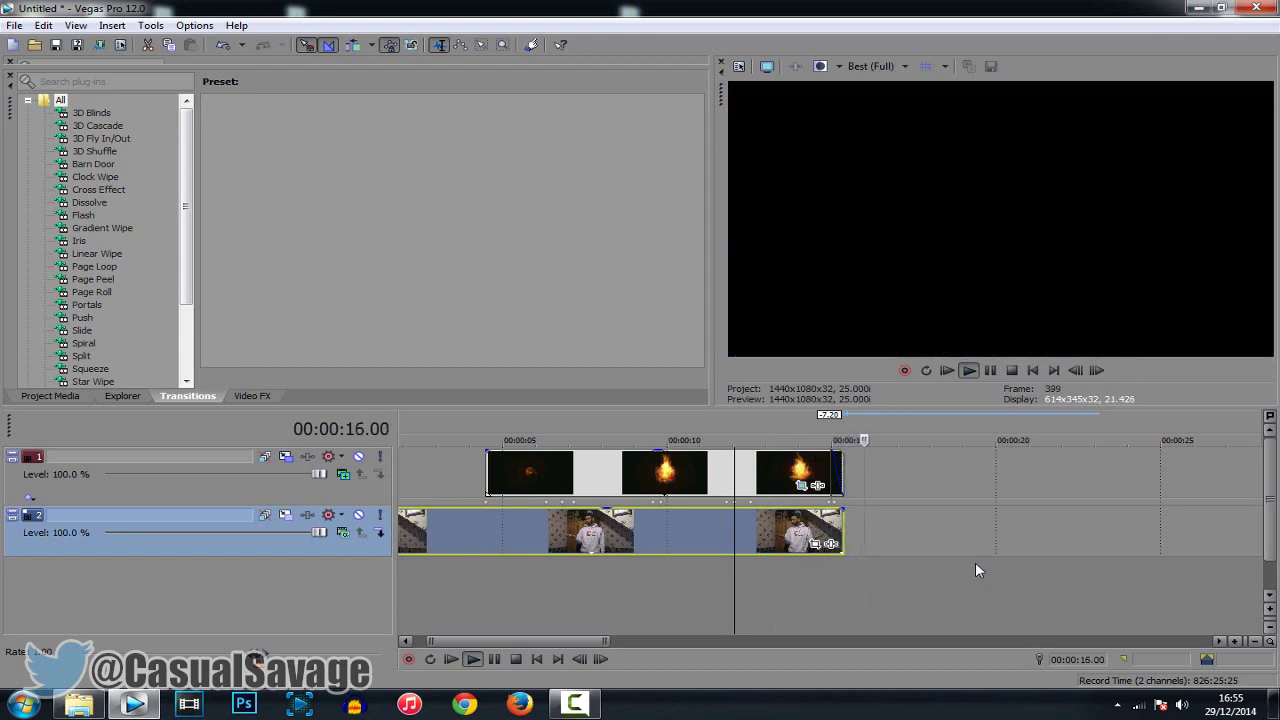
key(Return)
- Extend the webcam clip's end to about 16.23 seconds and preview the ending
drag(843, 544, 892, 543)
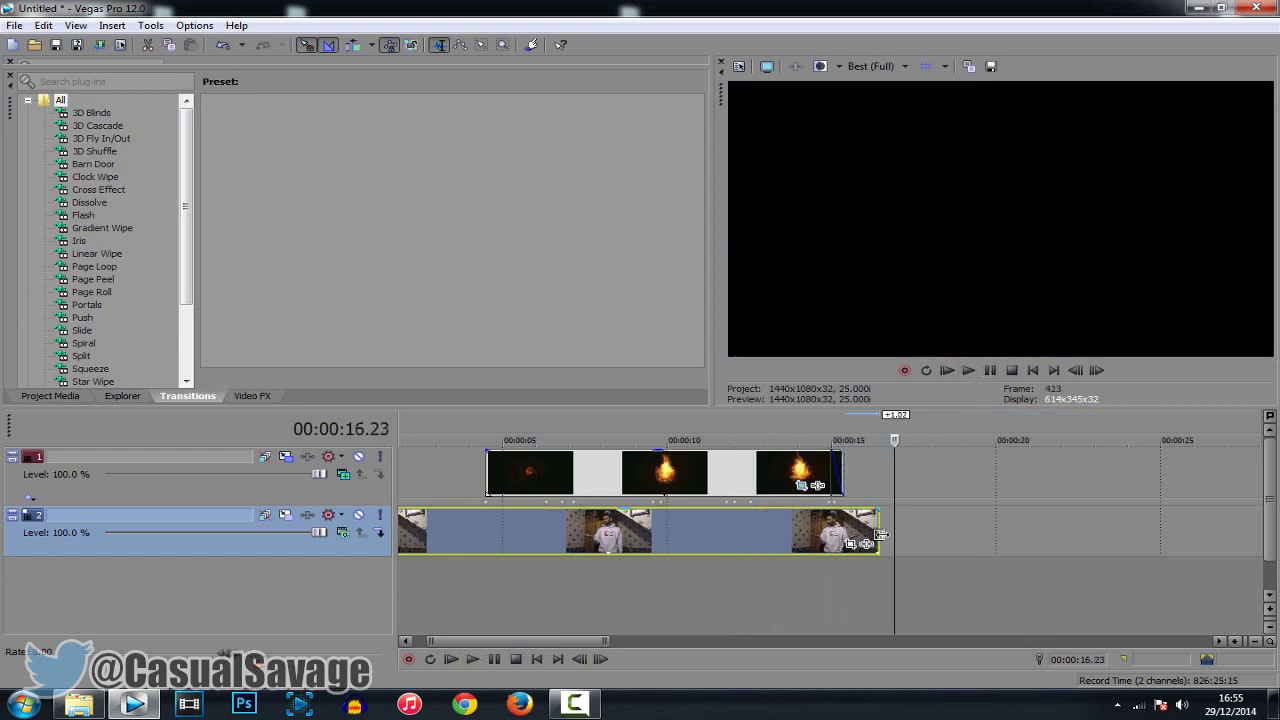
click(806, 540)
key(space)
key(Return)
click(836, 480)
scroll(834, 484, up, 2)
scroll(834, 486, up, 2)
mouse_move(826, 473)
mouse_down()
mouse_move(868, 475)
mouse_move(826, 475)
mouse_move(838, 473)
mouse_up()
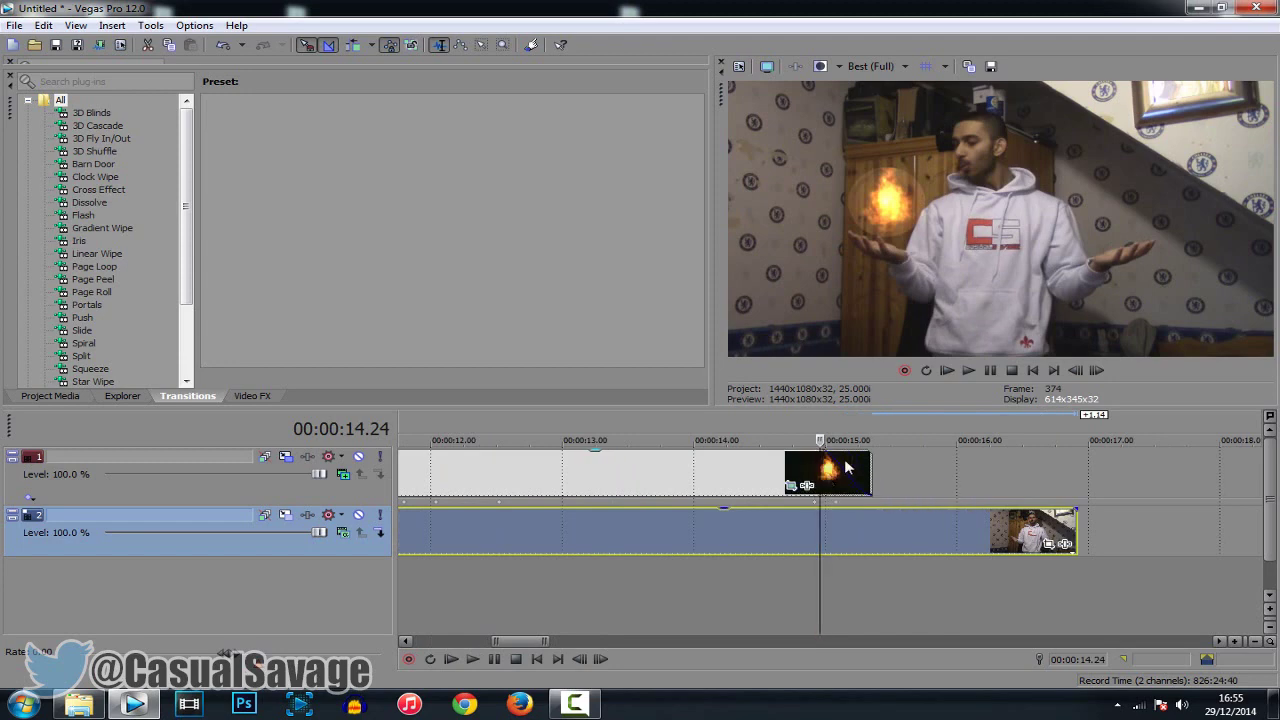
- Play back the fireball overlay from about 4 seconds to review it
click(760, 464)
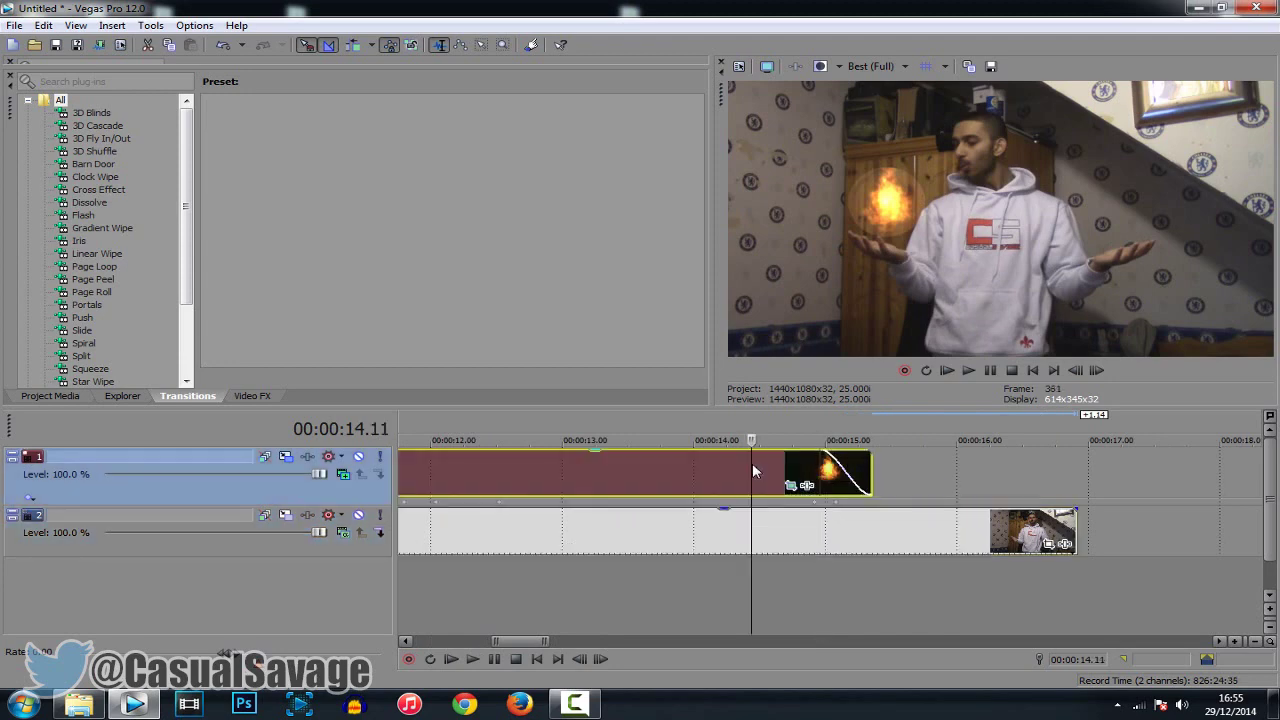
scroll(752, 463, down, 6)
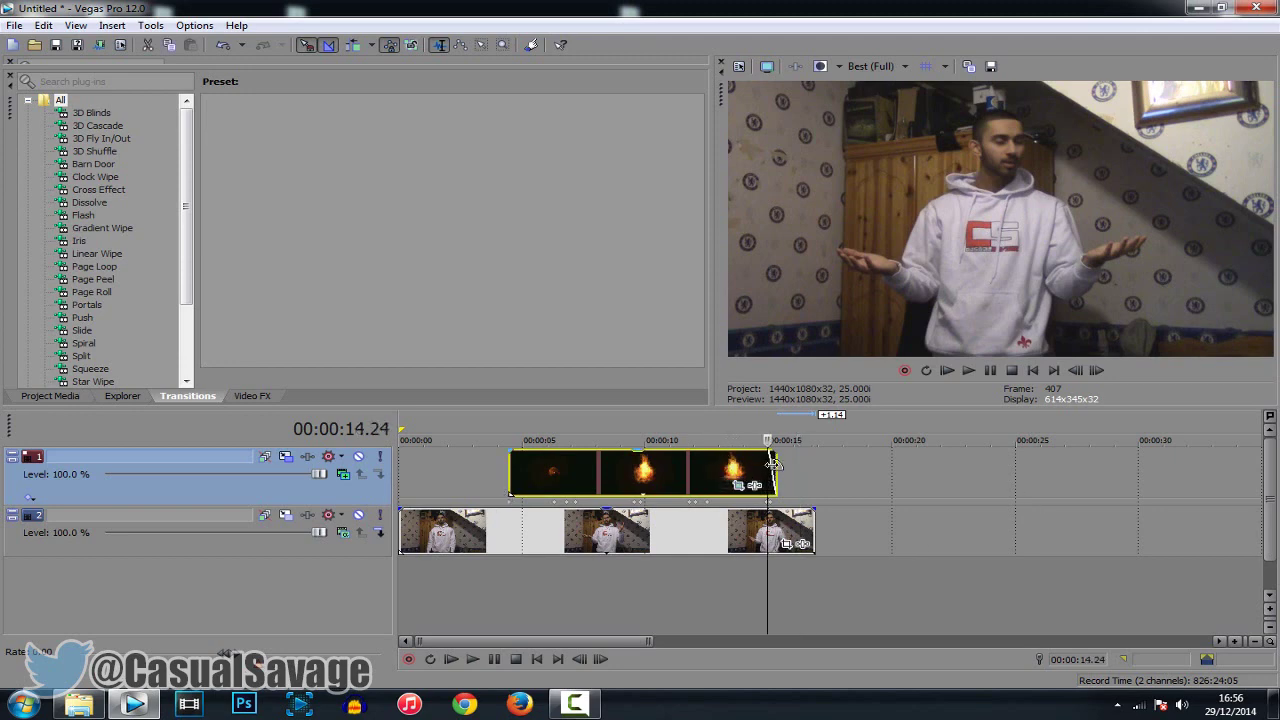
scroll(773, 462, up, 3)
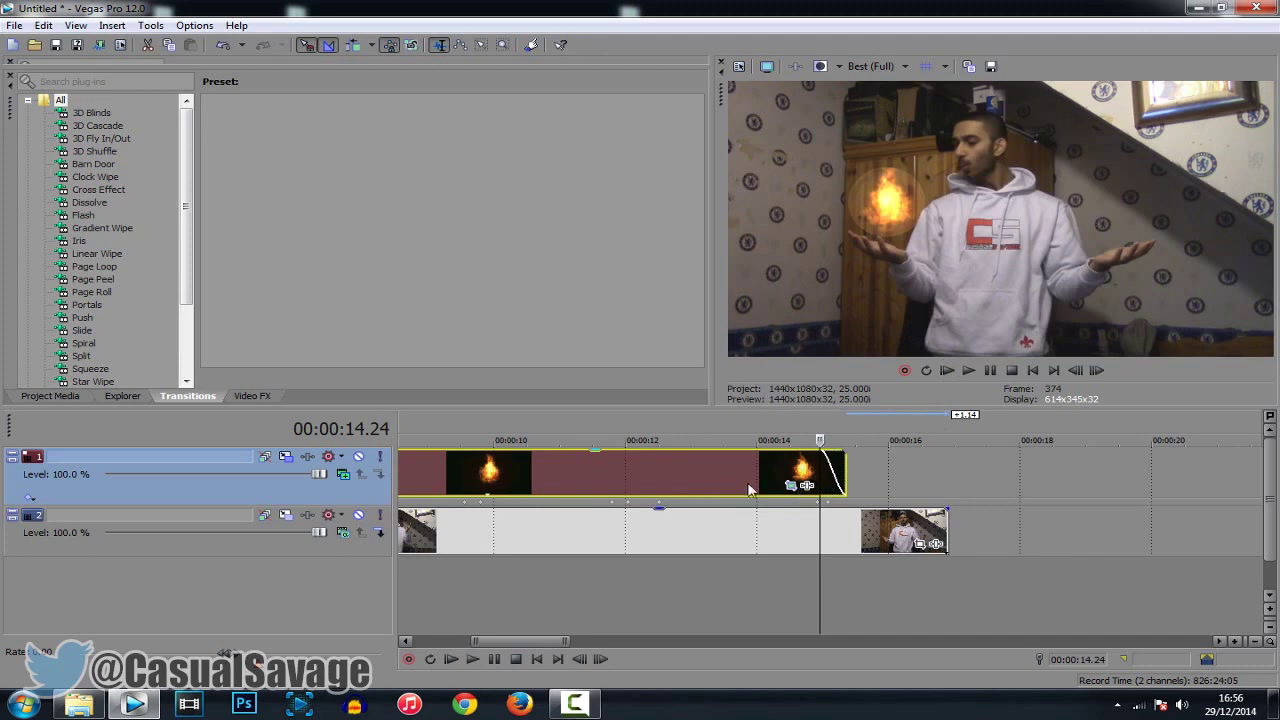
scroll(703, 490, down, 4)
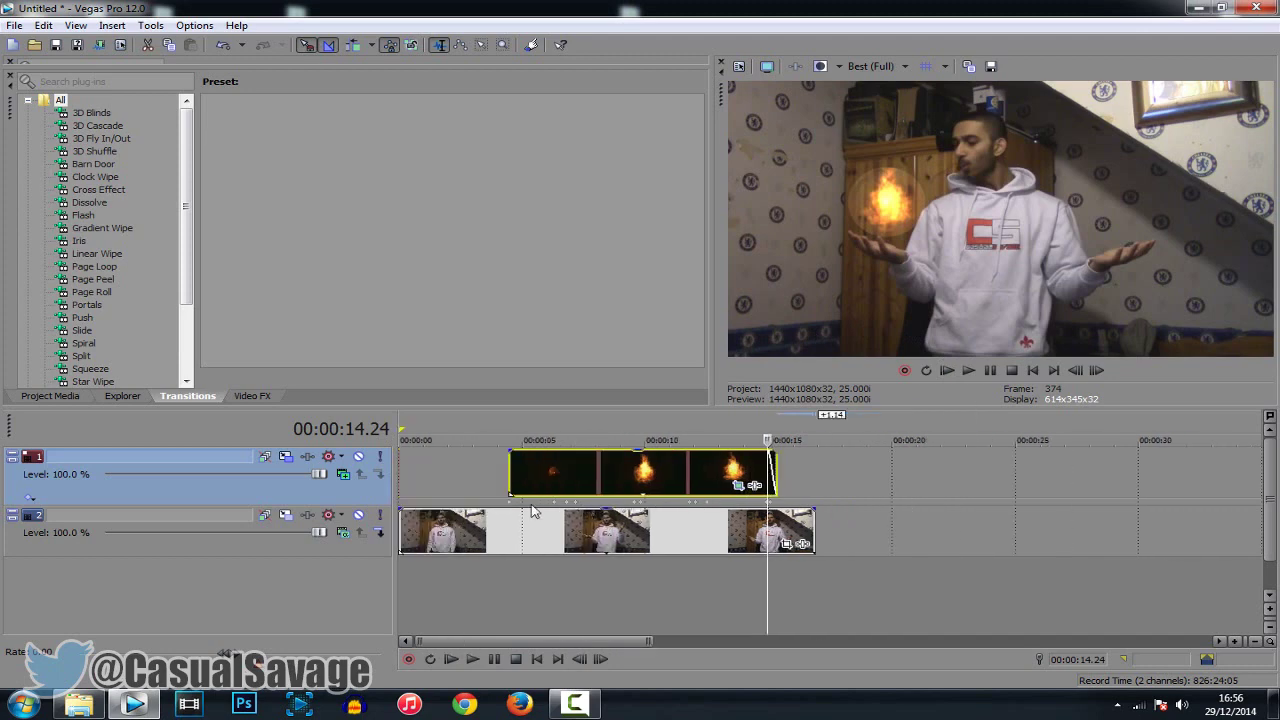
click(554, 511)
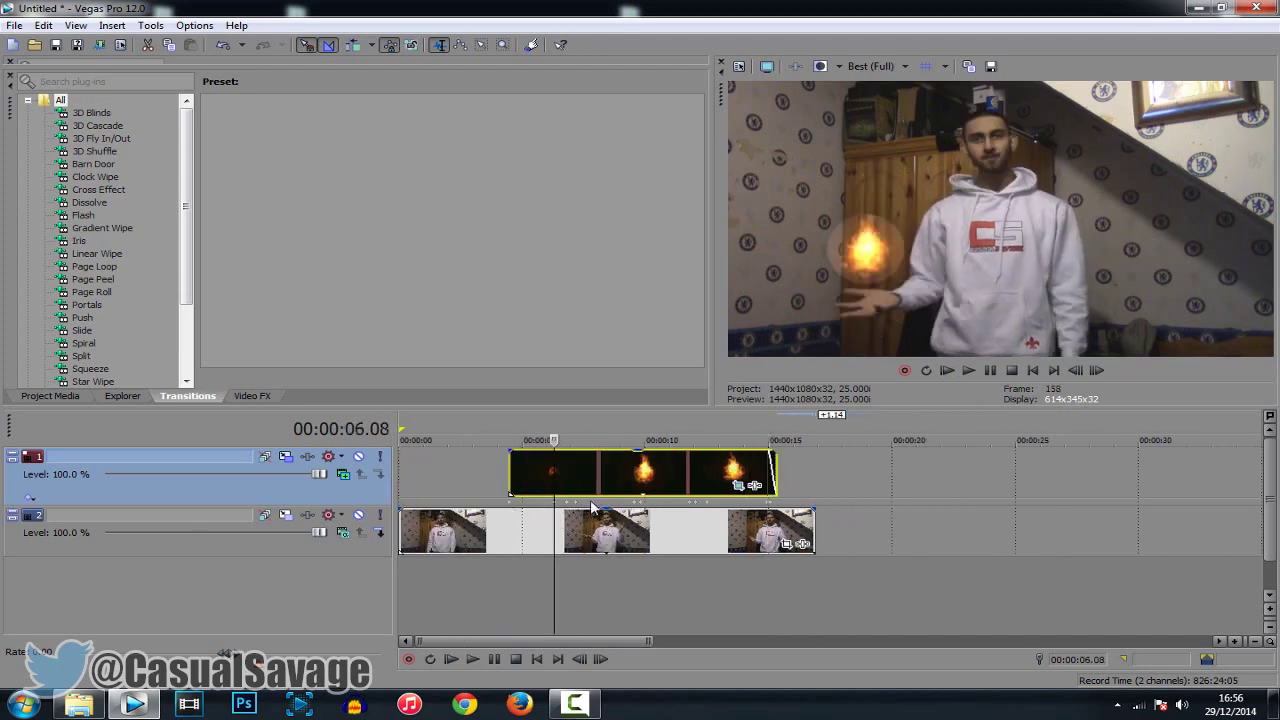
click(503, 487)
key(space)
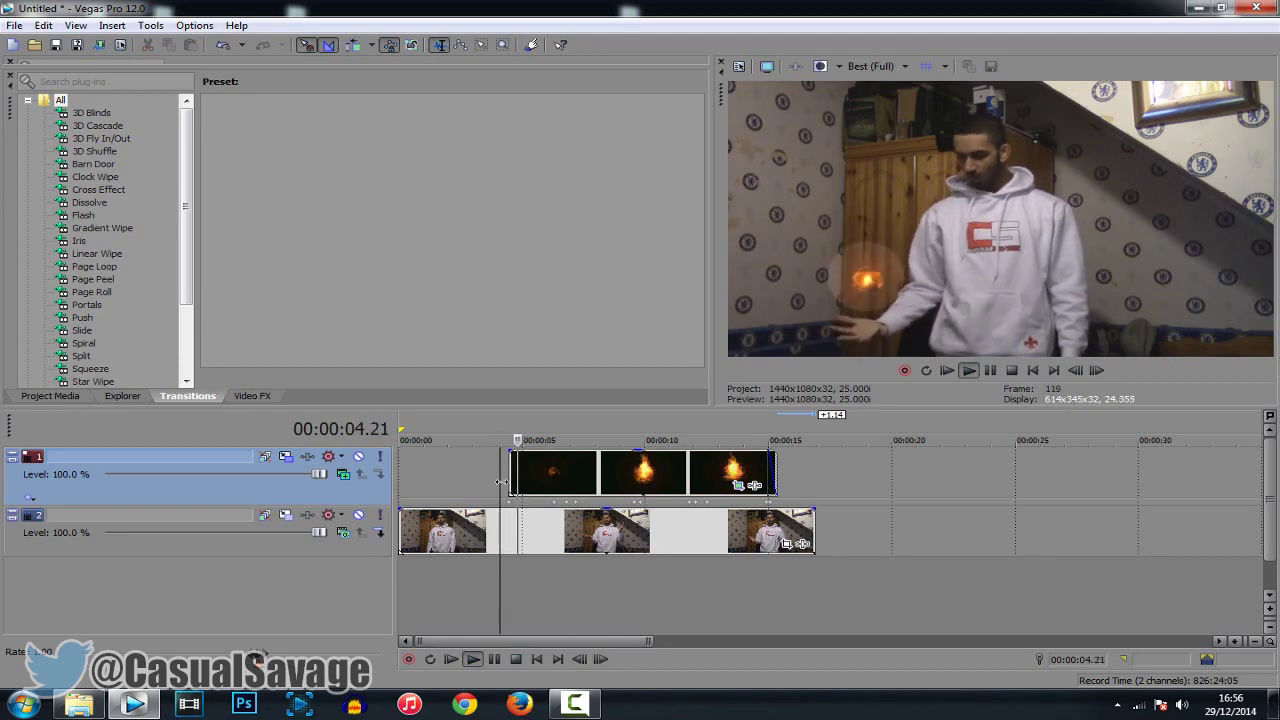
- Stop playback at the fireball clip's start and bring up the Fireball folder in Explorer
click(989, 368)
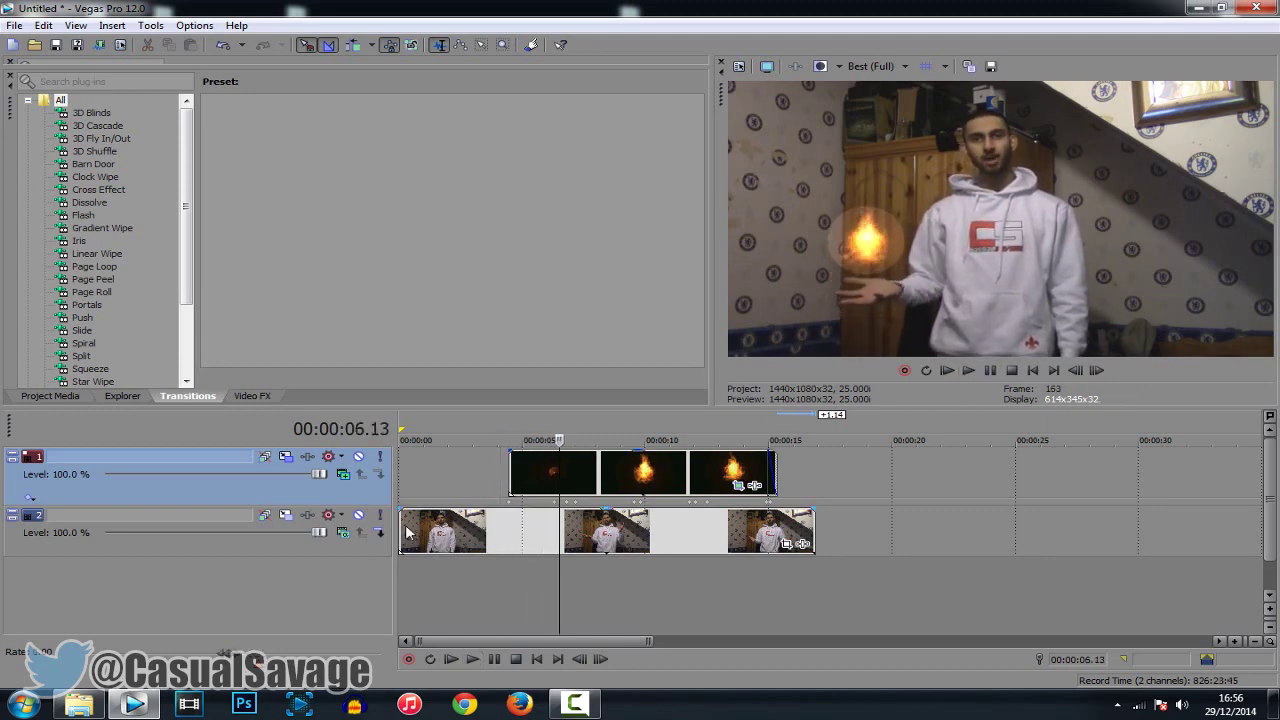
click(511, 474)
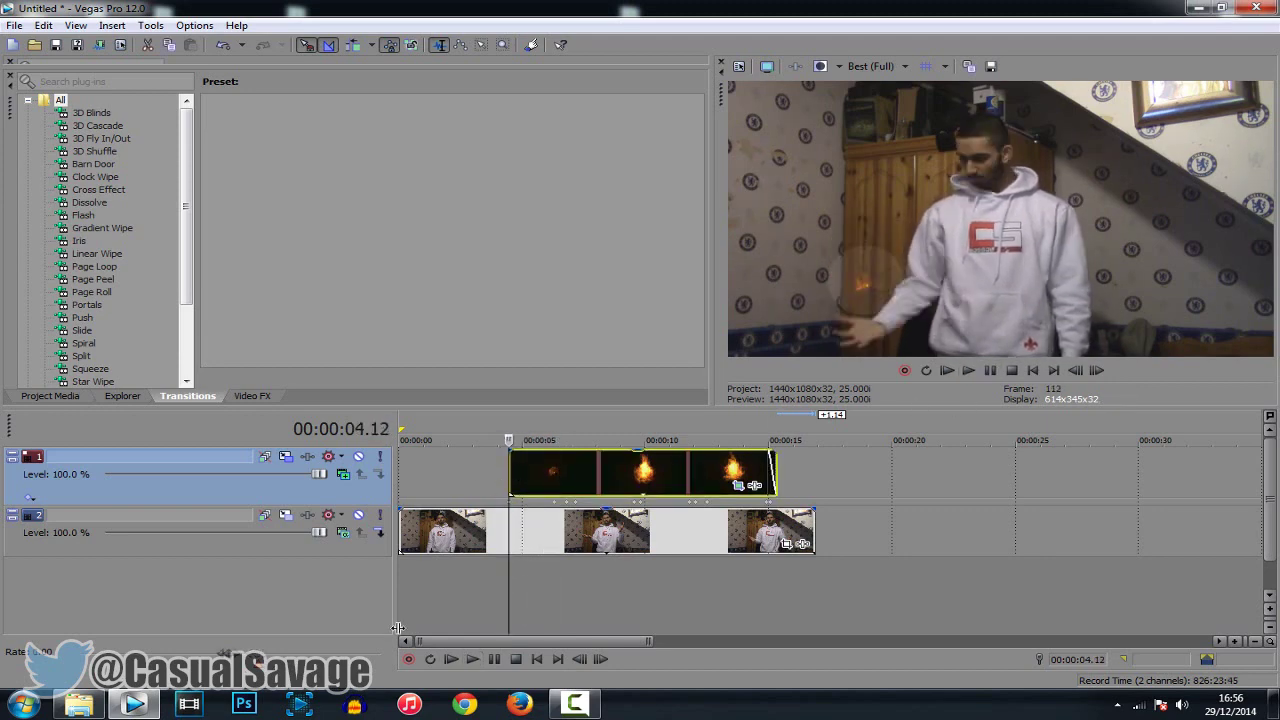
click(103, 708)
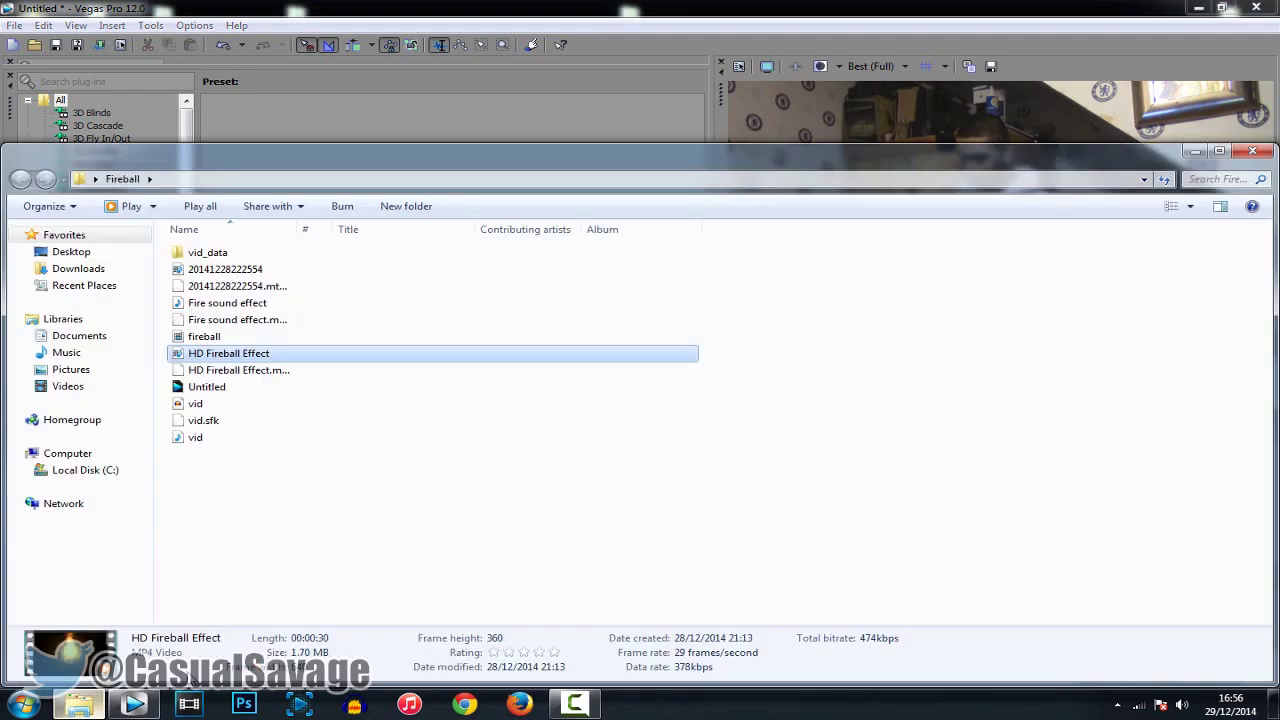
- Drag the 'Fire sound effect' MP3 from the Fireball folder toward the Vegas timeline
click(390, 305)
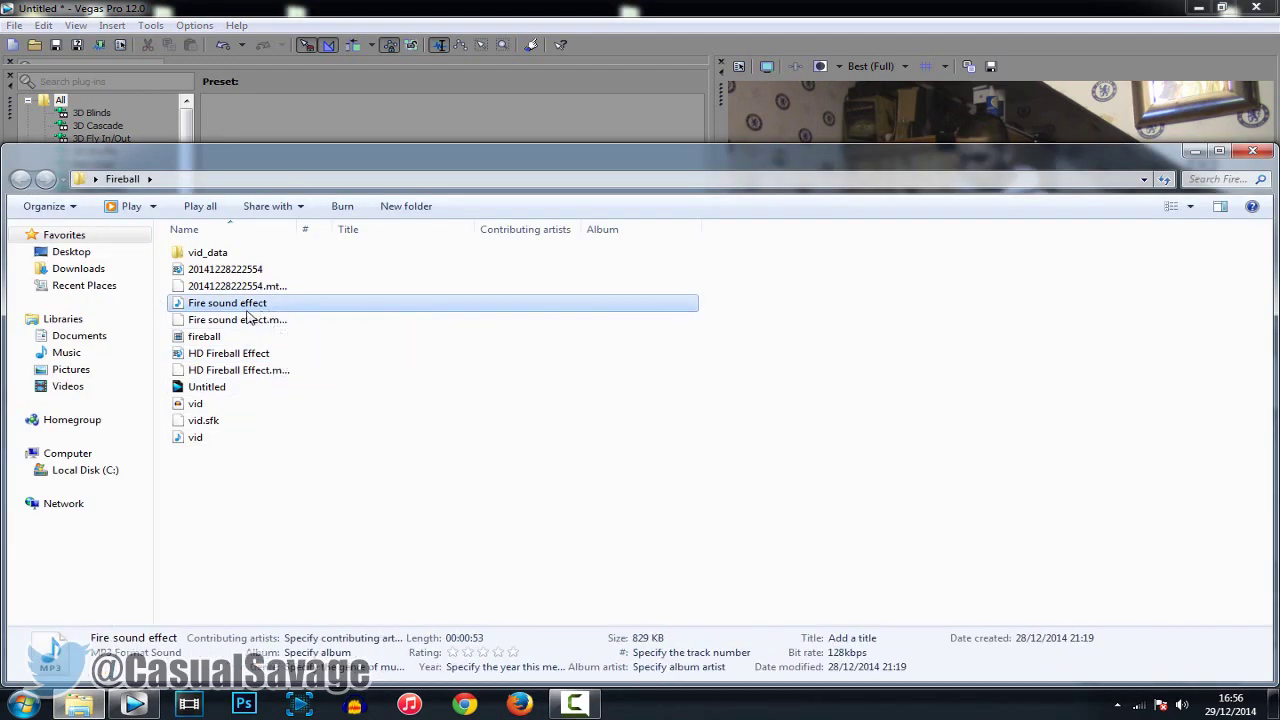
drag(203, 306, 648, 565)
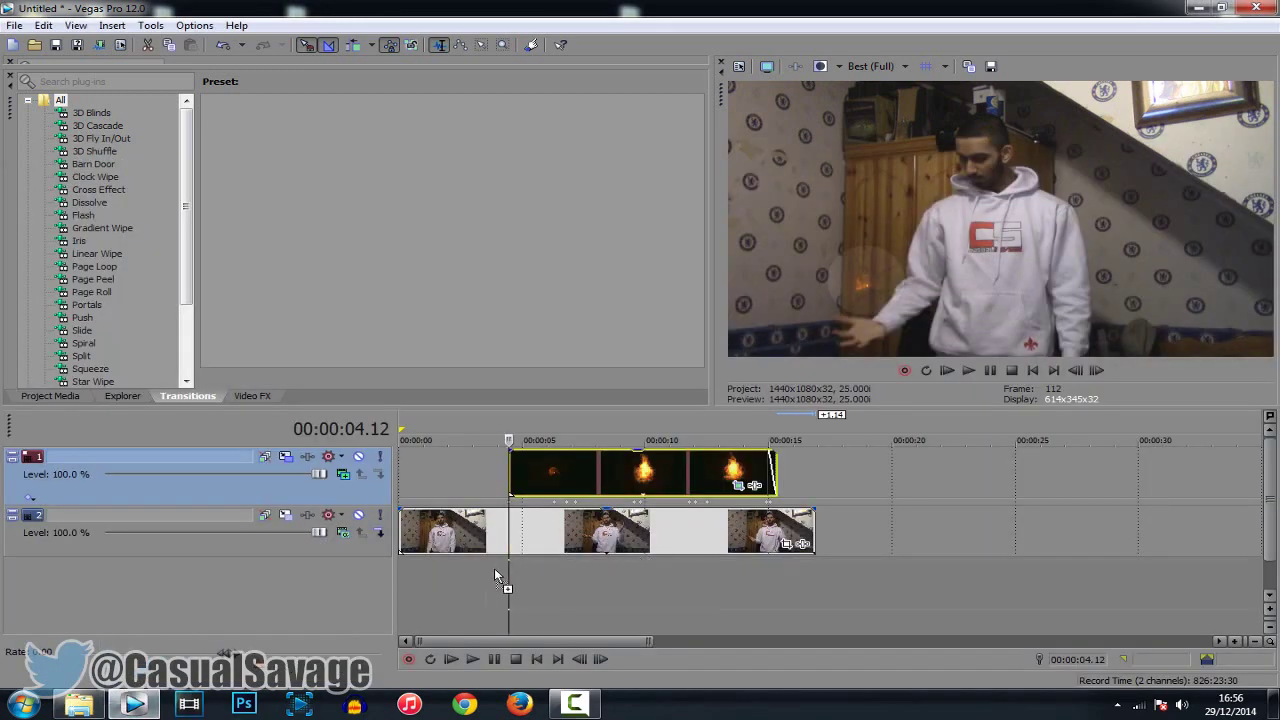
- Drop the Fire sound effect MP3 onto the timeline as new audio track 3
drag(511, 570, 512, 570)
scroll(570, 600, up, 2)
scroll(689, 623, down, 4)
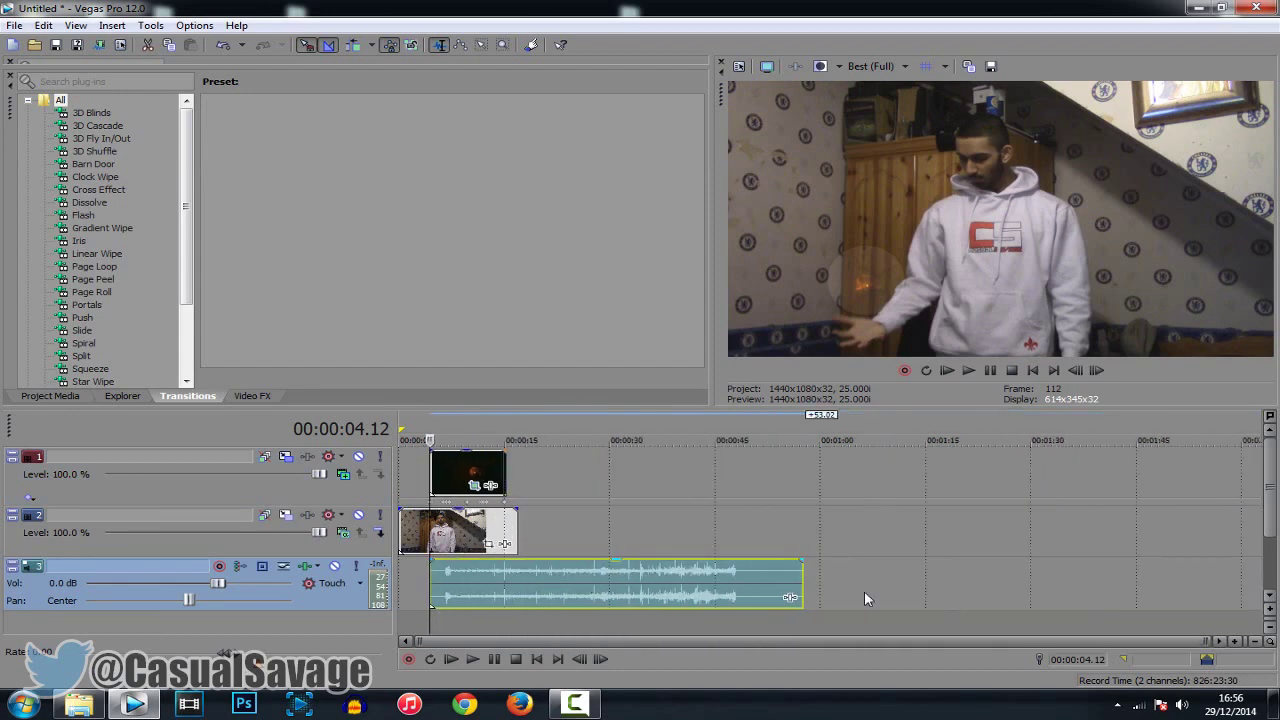
scroll(651, 599, up, 5)
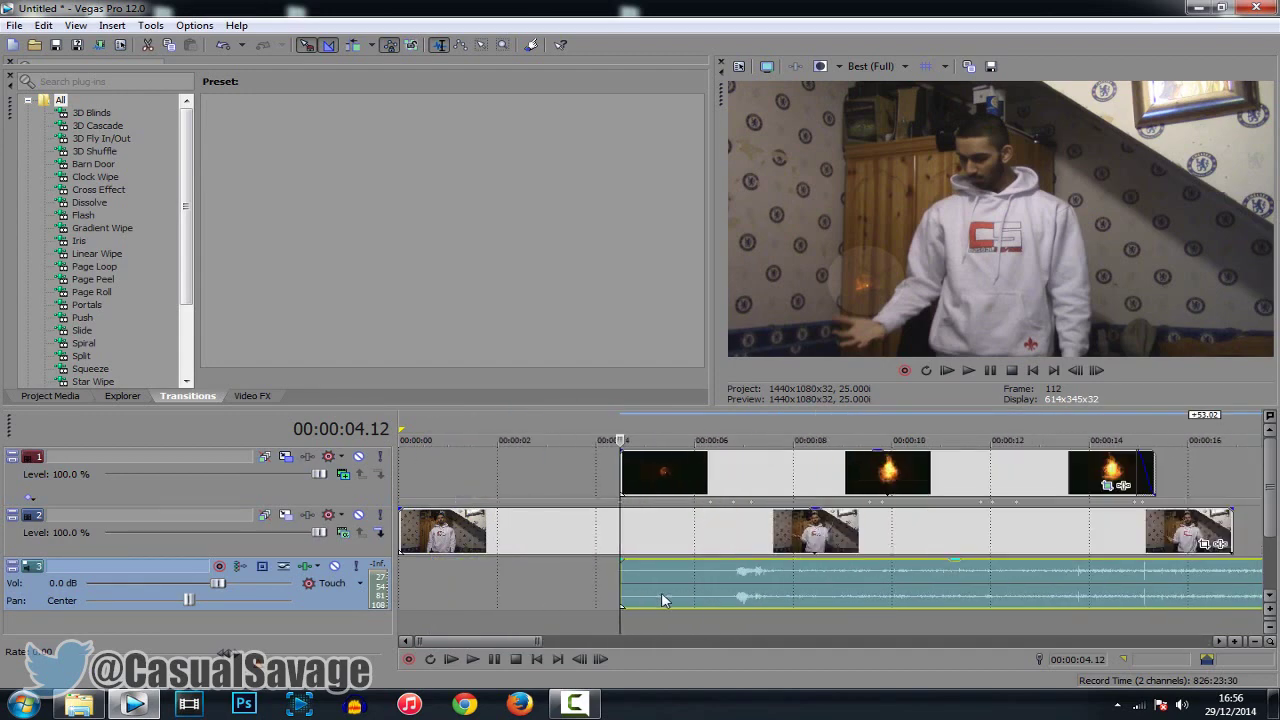
click(735, 600)
scroll(686, 540, up, 1)
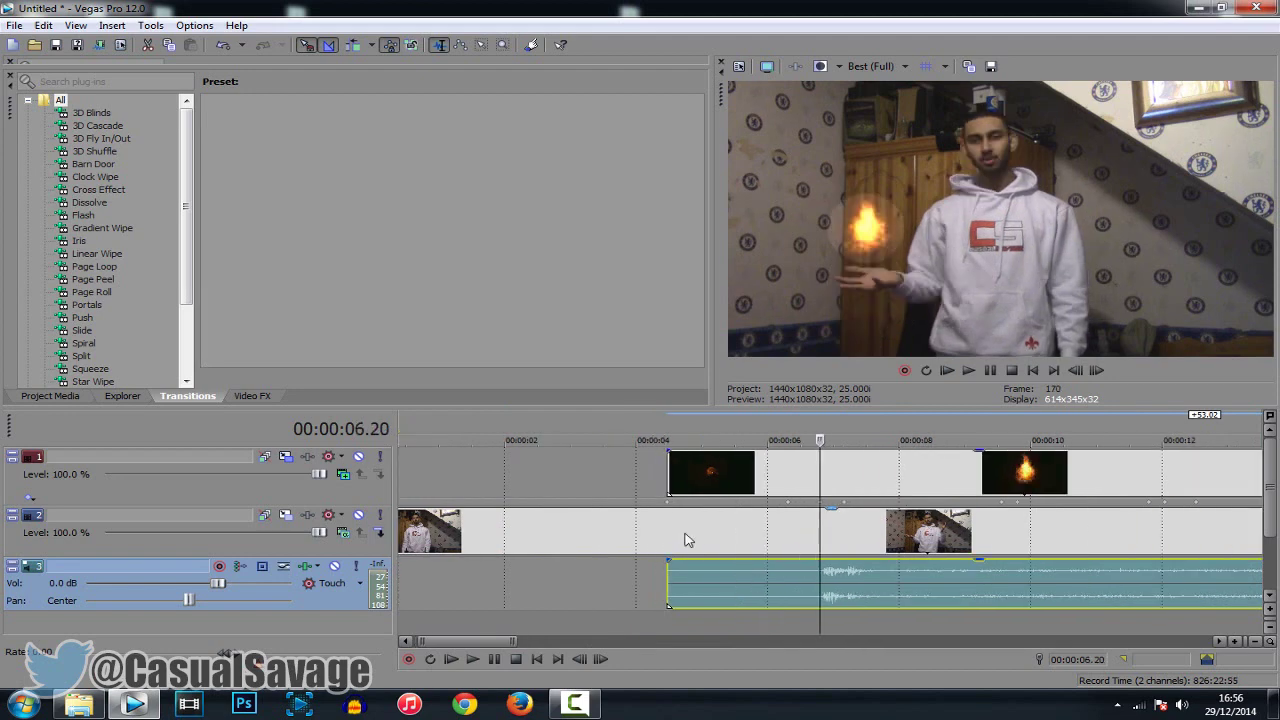
click(670, 476)
- Shift the fire sound about 2.07 seconds earlier and play from about 3 seconds to check timing
drag(903, 597, 756, 597)
click(608, 476)
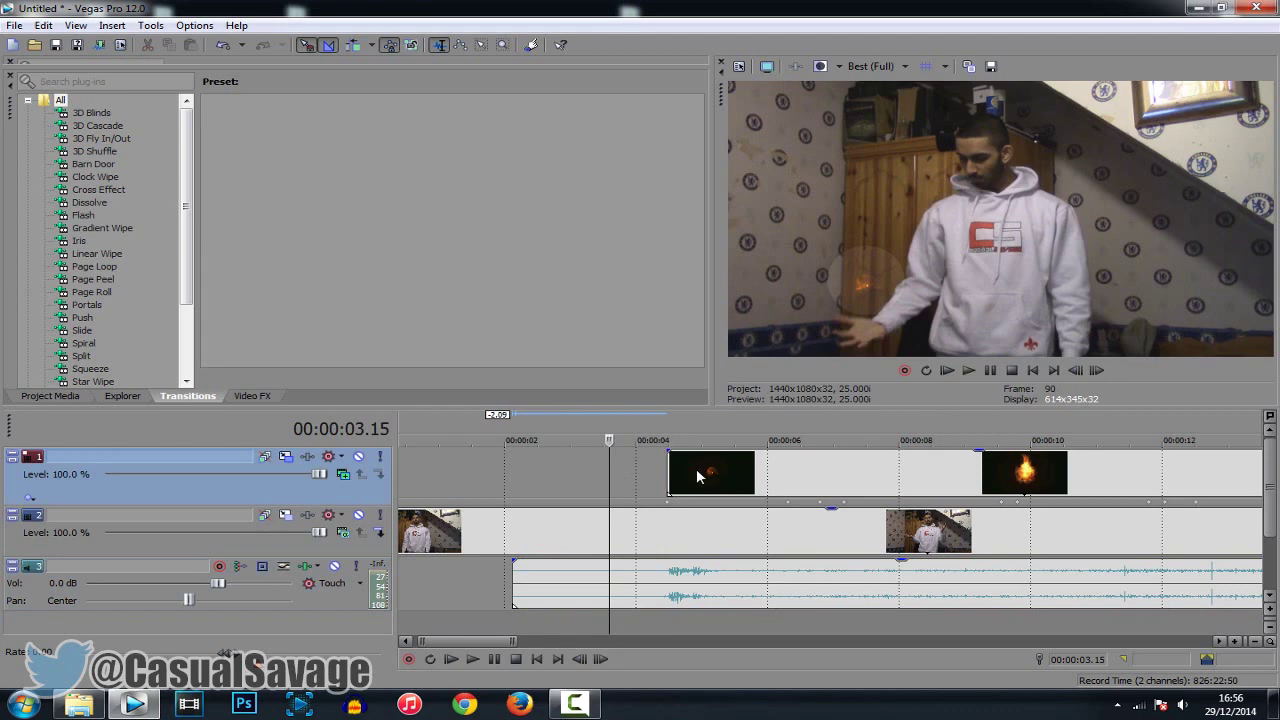
key(space)
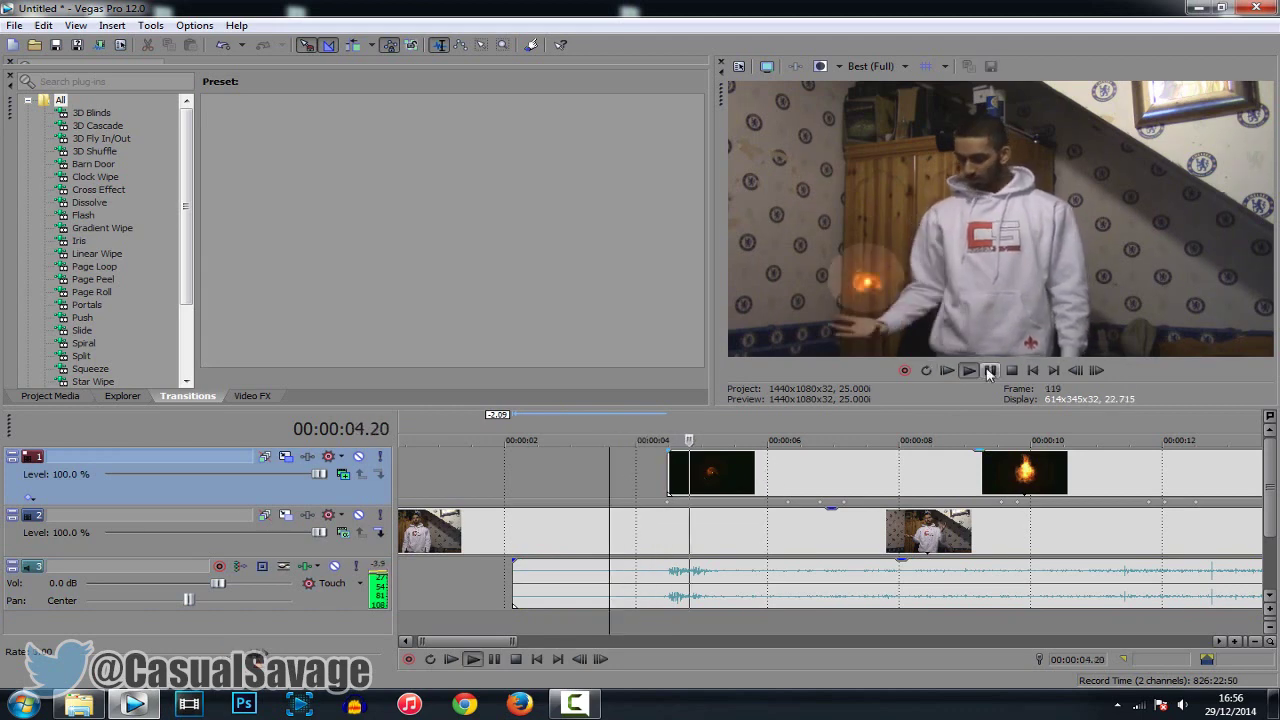
scroll(966, 443, down, 3)
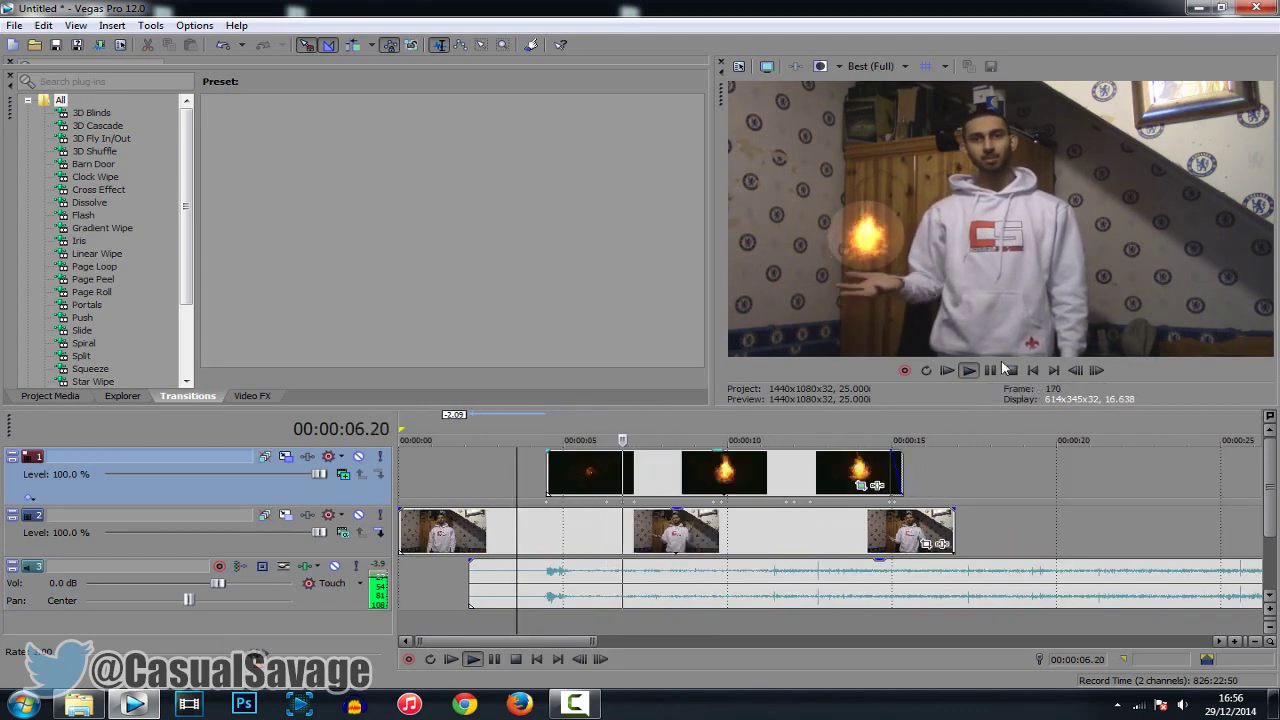
click(509, 428)
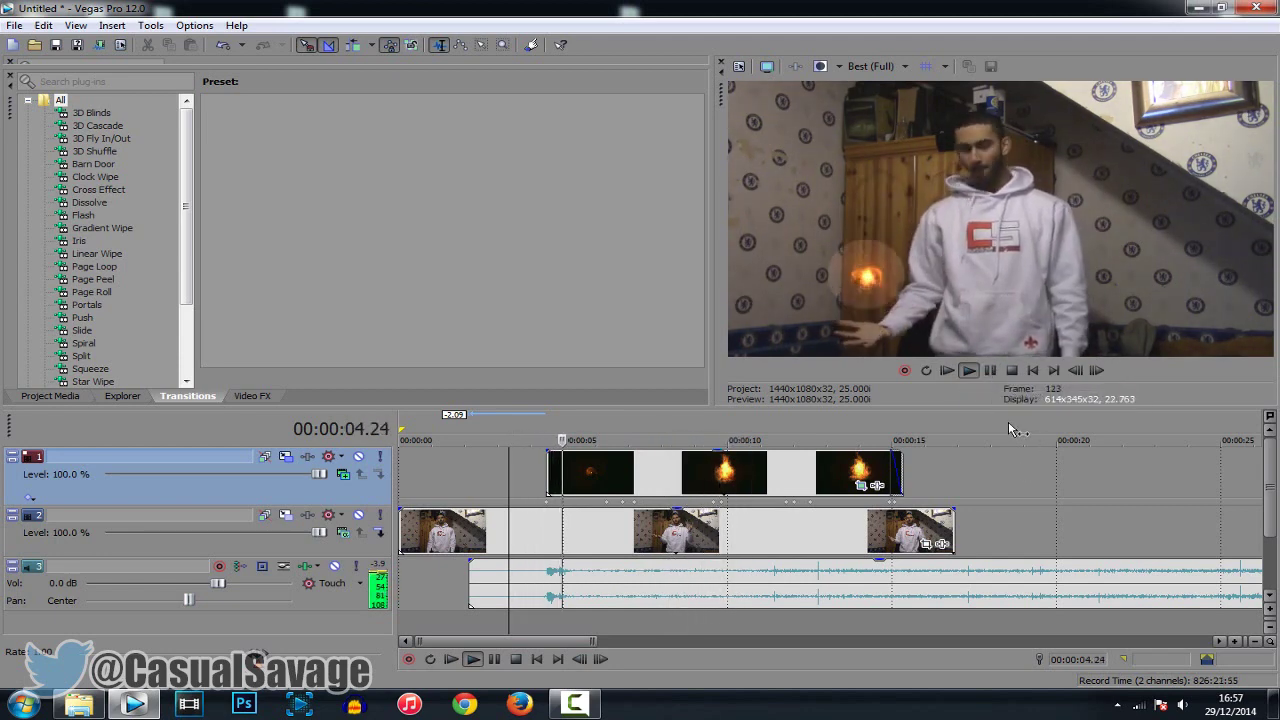
click(990, 370)
- Play the fireball together with the fire sound to review the final result
click(547, 480)
scroll(722, 553, up, 4)
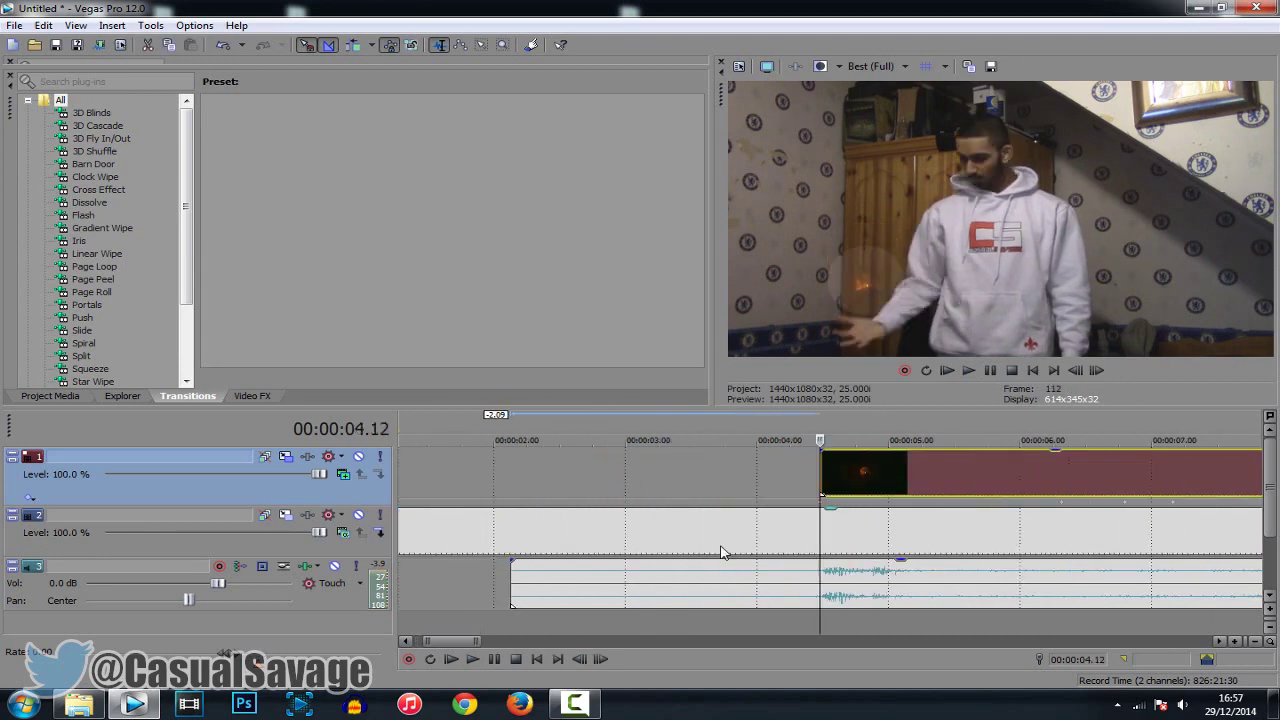
scroll(900, 601, up, 2)
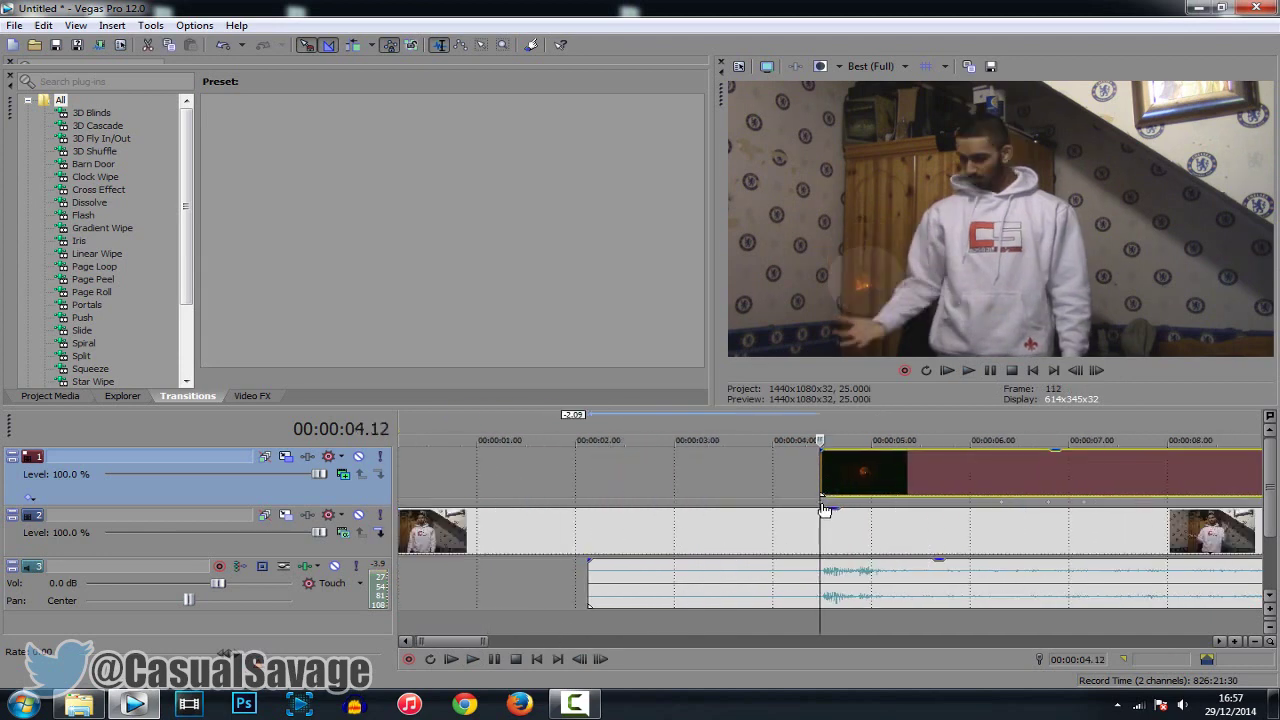
click(860, 595)
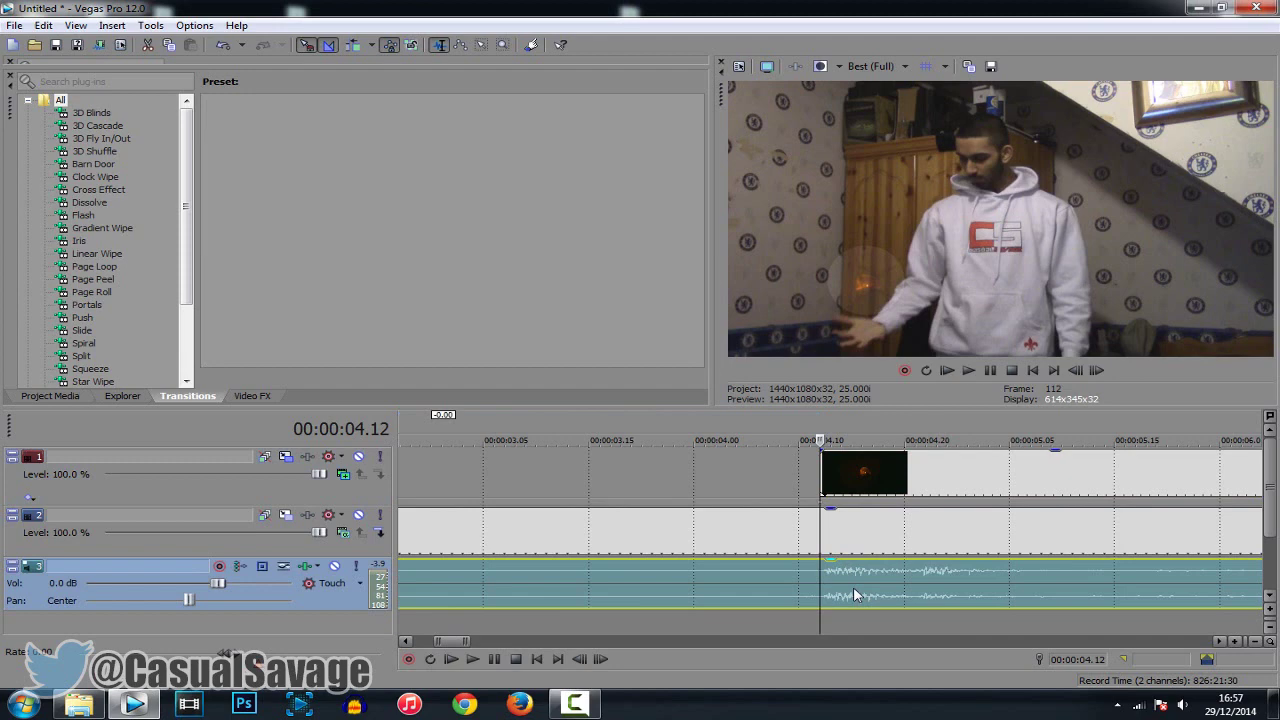
scroll(840, 598, down, 8)
scroll(718, 603, up, 3)
key(space)
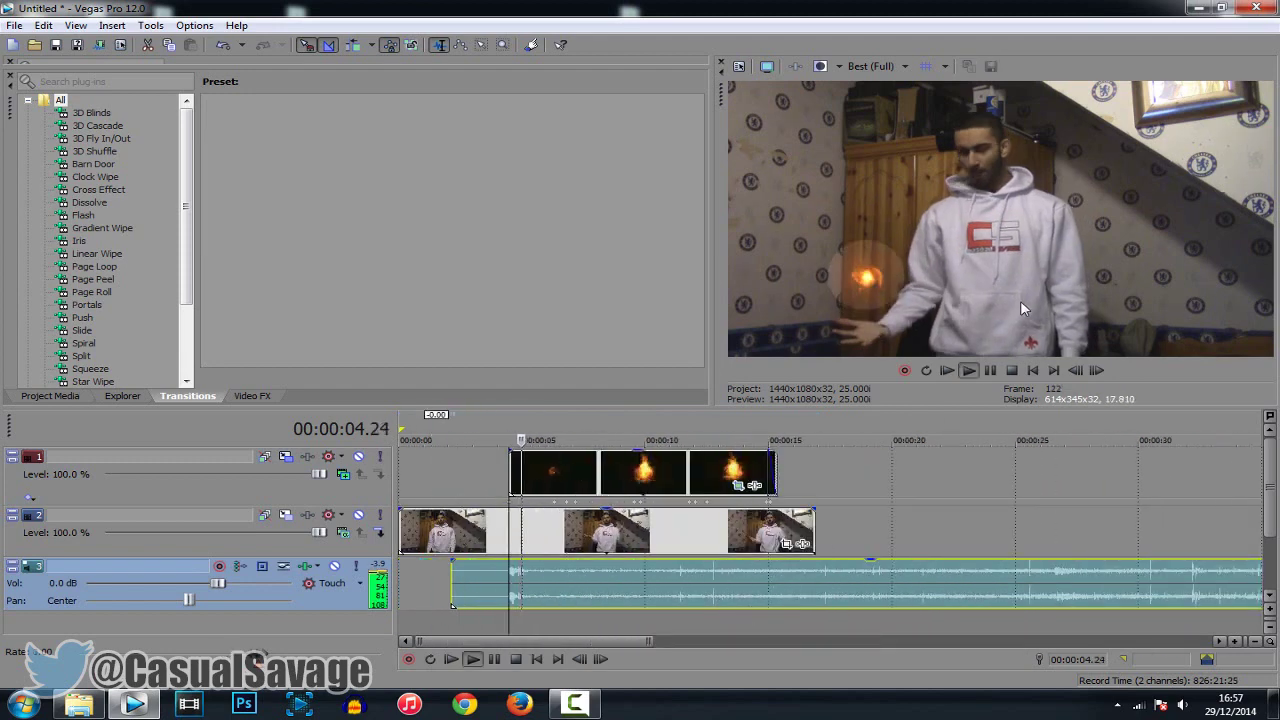